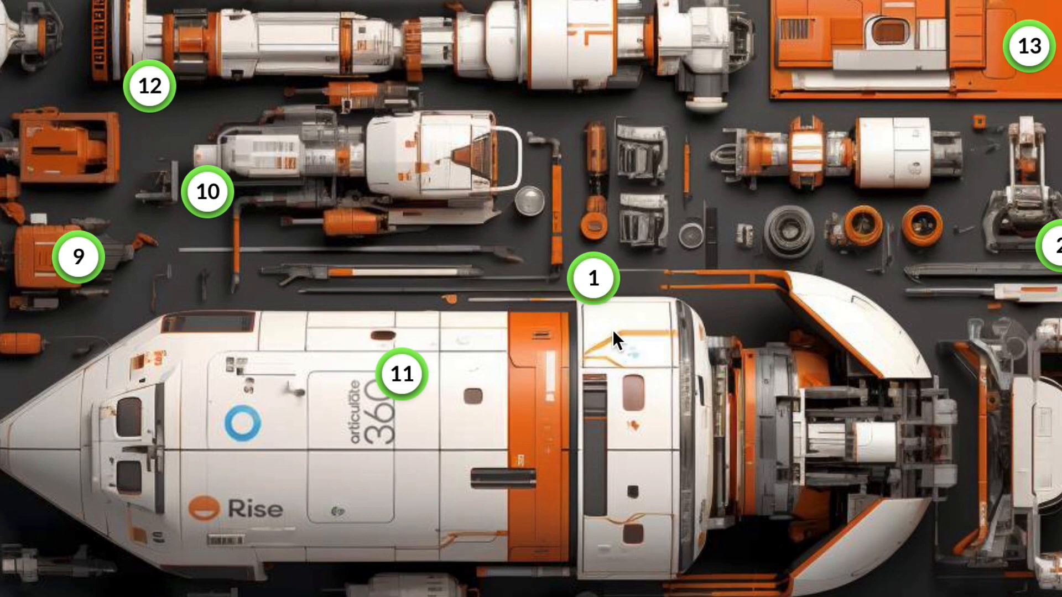
Open and close the markers 1 and 2 on the labeled graphic to see how their states change.
{"action": "left_click", "coordinate": [613, 287]}
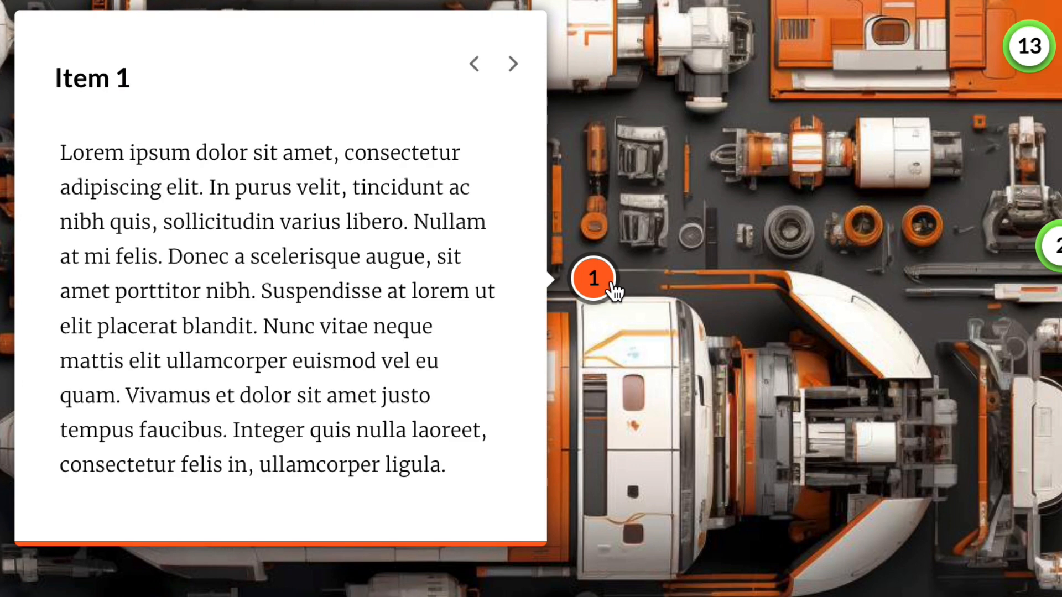
{"action": "left_click", "coordinate": [606, 171]}
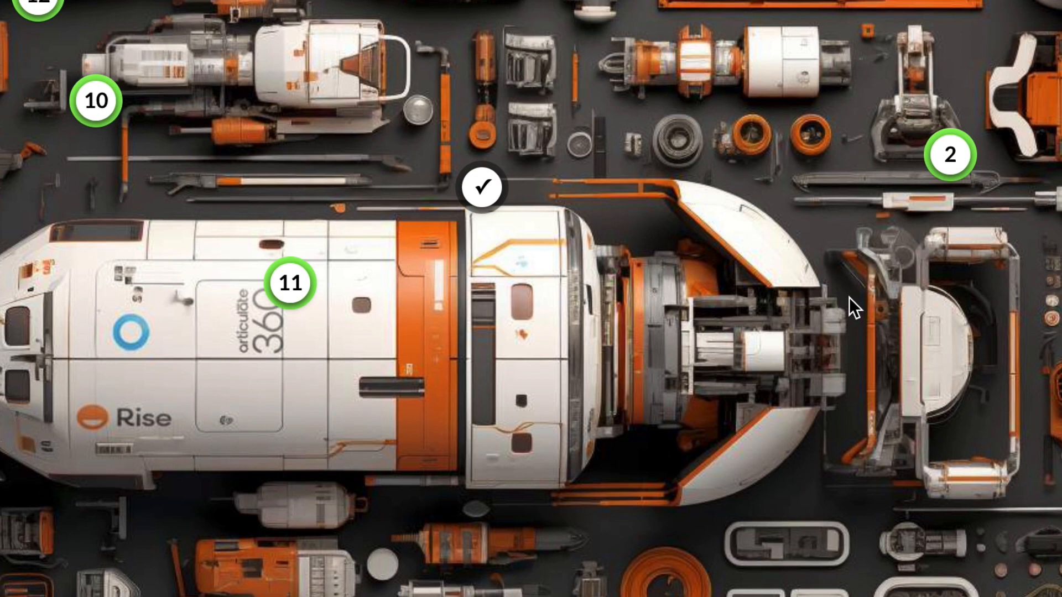
{"action": "left_click", "coordinate": [953, 167]}
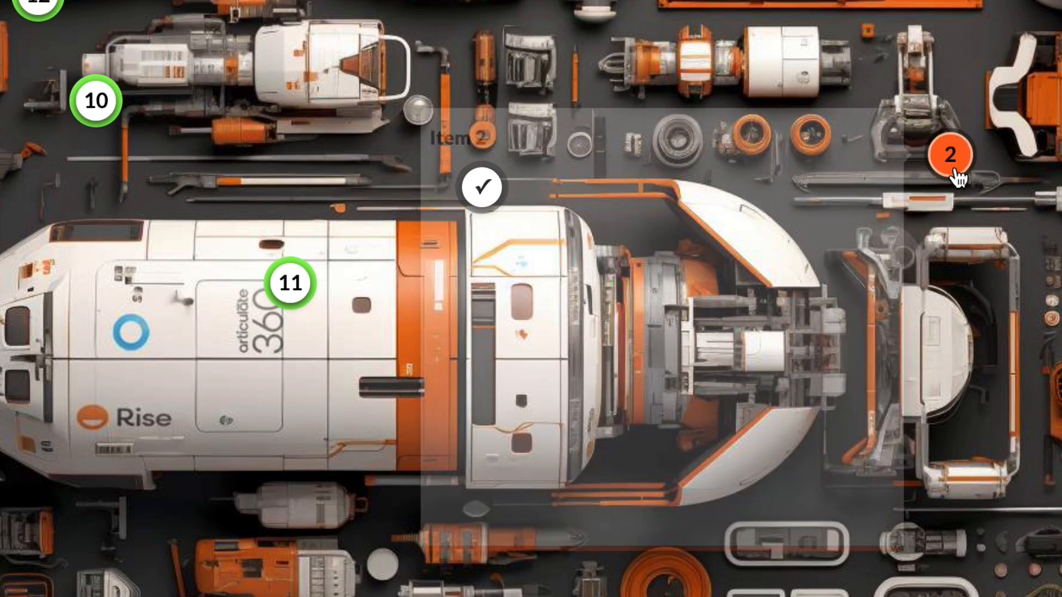
{"action": "left_click", "coordinate": [954, 169]}
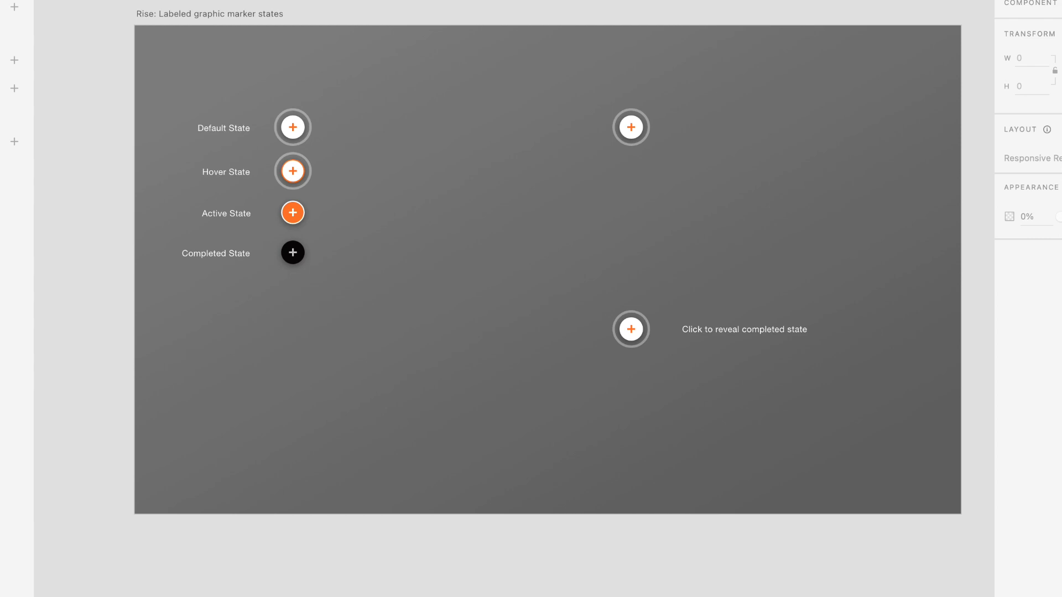
Switch to the Adobe XD mockup, examine the four marker states, and preview the Item 1 marker and the completed-state marker.
{"action": "key", "text": "super+plus"}
{"action": "scroll", "coordinate": [514, 299], "scroll_direction": "left", "scroll_amount": 2}
{"action": "scroll", "coordinate": [514, 298], "scroll_direction": "up", "scroll_amount": 1}
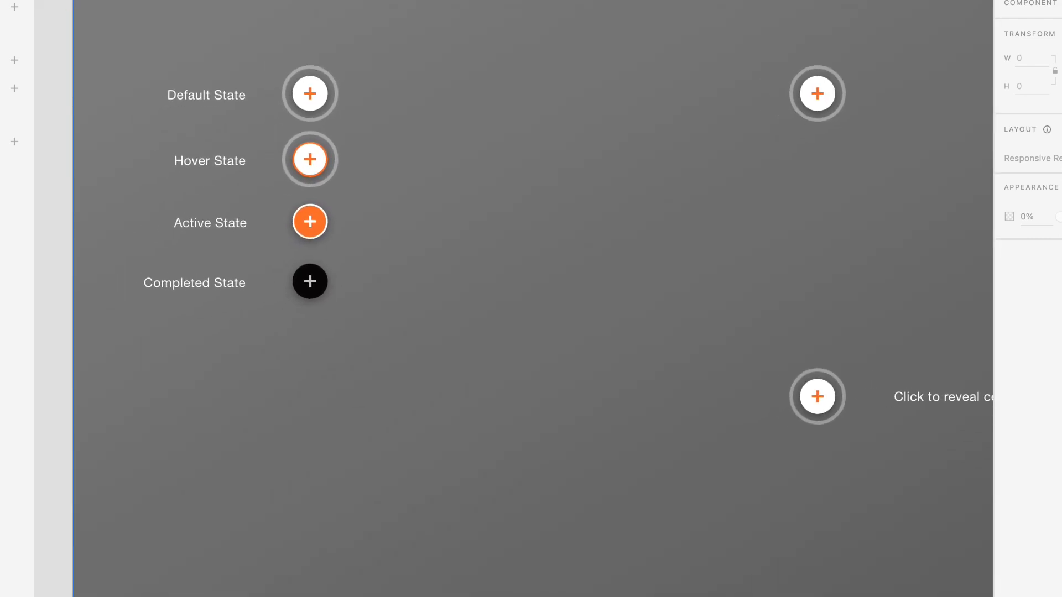
{"action": "key", "text": "super+minus"}
{"action": "scroll", "coordinate": [374, 1], "scroll_direction": "right", "scroll_amount": 2}
{"action": "scroll", "coordinate": [375, 2], "scroll_direction": "down", "scroll_amount": 1}
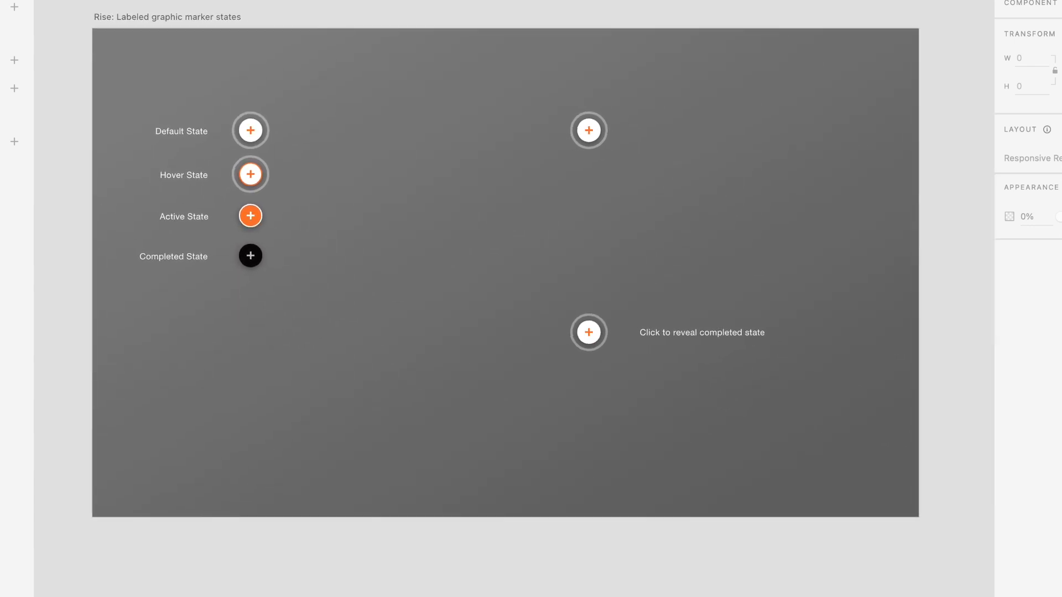
{"action": "key", "text": "super+Return"}
{"action": "left_click_drag", "start_coordinate": [640, 0], "coordinate": [582, 2]}
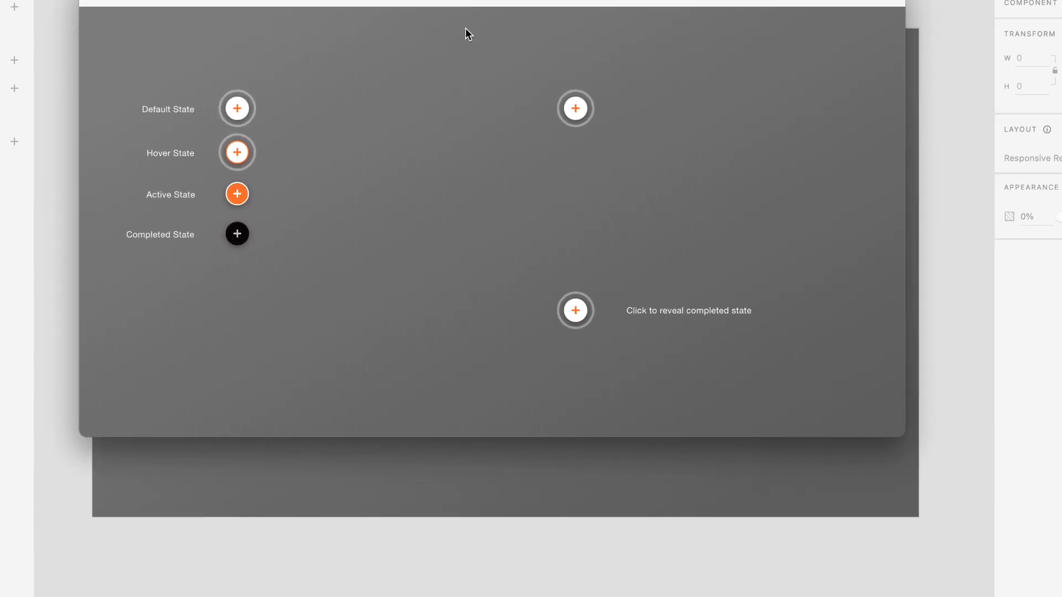
{"action": "left_click", "coordinate": [578, 111]}
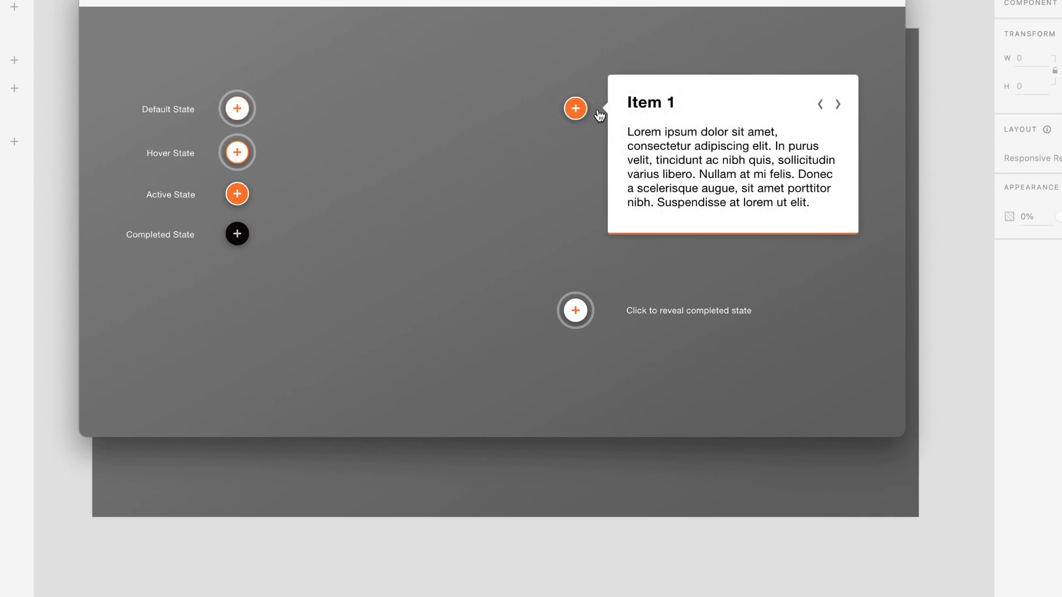
{"action": "left_click", "coordinate": [683, 126]}
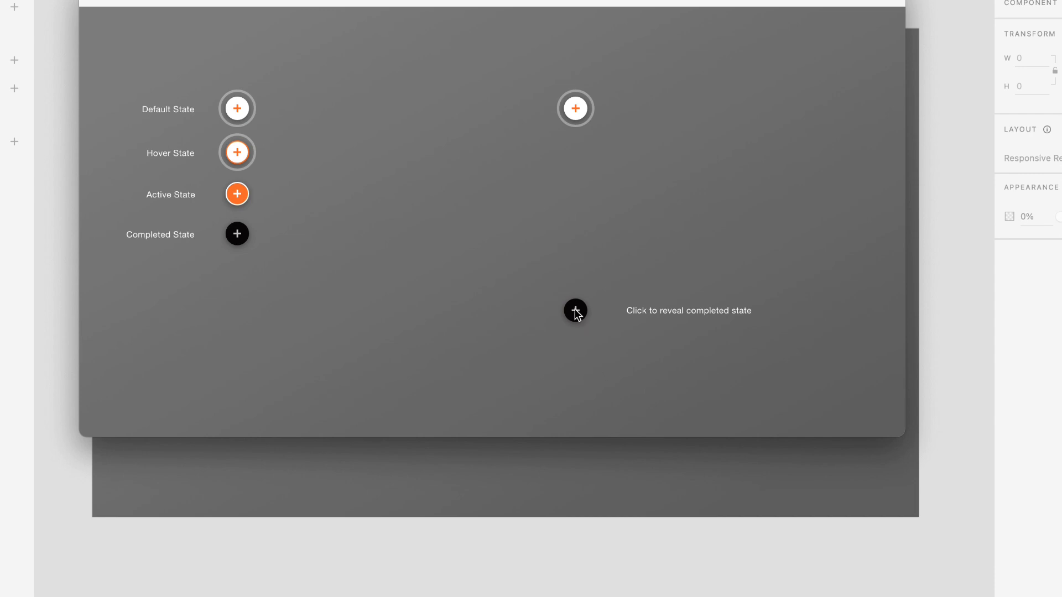
{"action": "left_click", "coordinate": [242, 108]}
{"action": "left_click", "coordinate": [242, 109]}
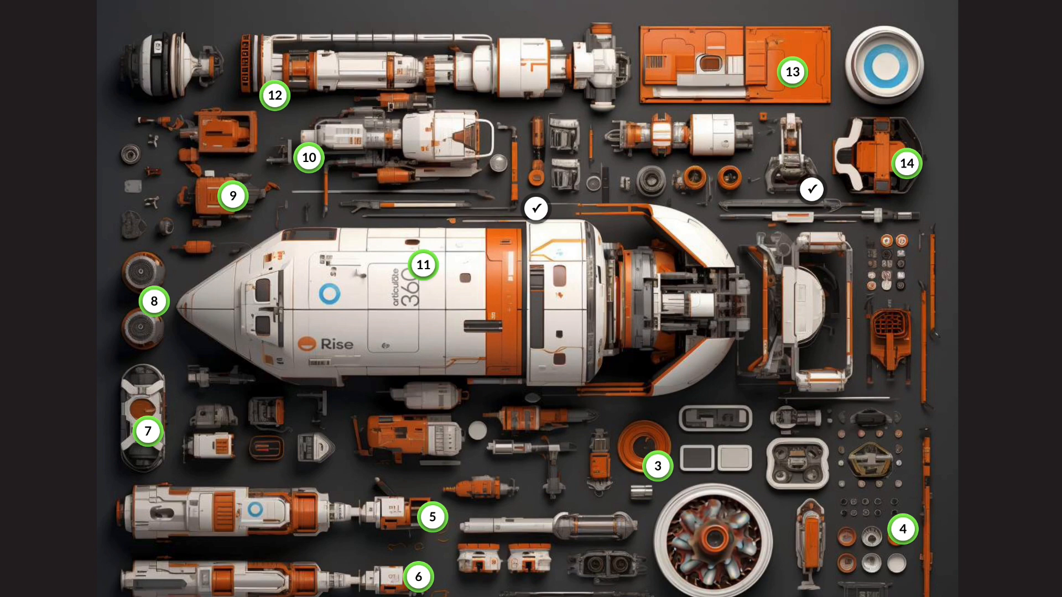
Switch to the browser version with the default plus markers and hide the labeled graphic's image with the inline style visibility: hidden.
{"action": "left_click", "coordinate": [847, 69]}
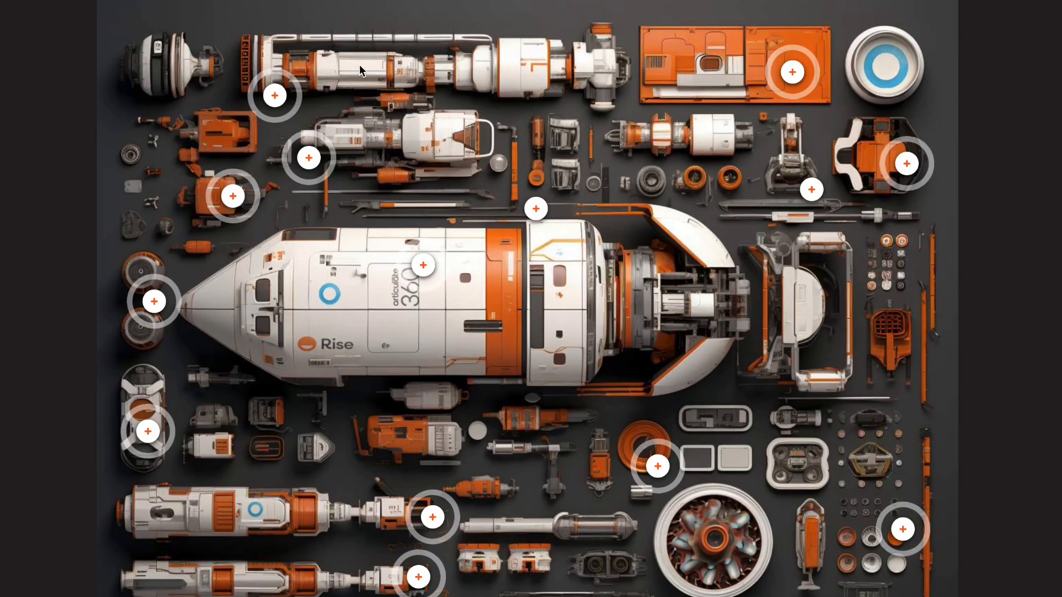
{"action": "right_click", "coordinate": [339, 44]}
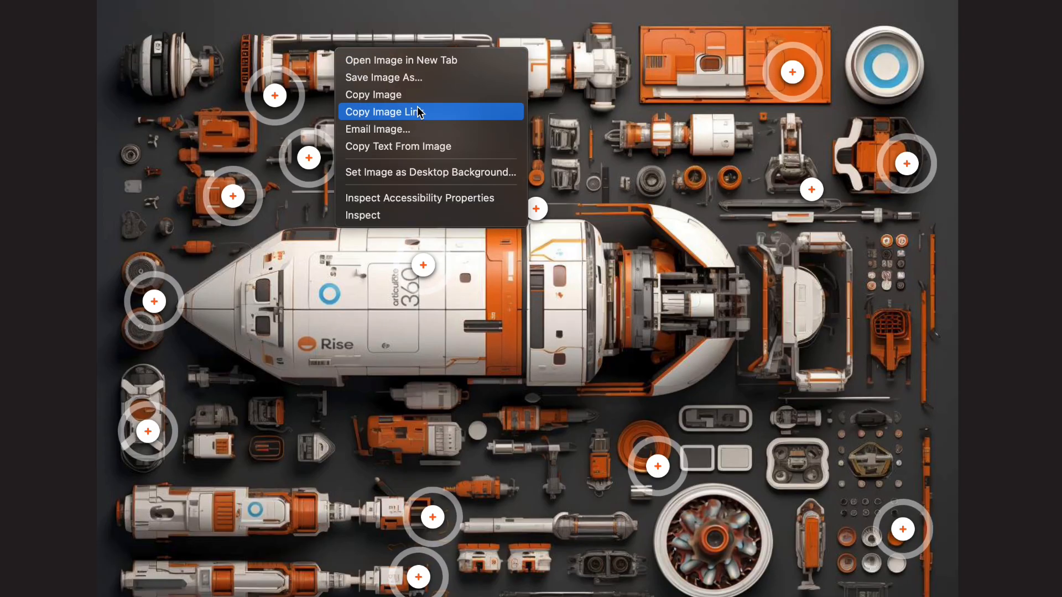
{"action": "left_click", "coordinate": [392, 211]}
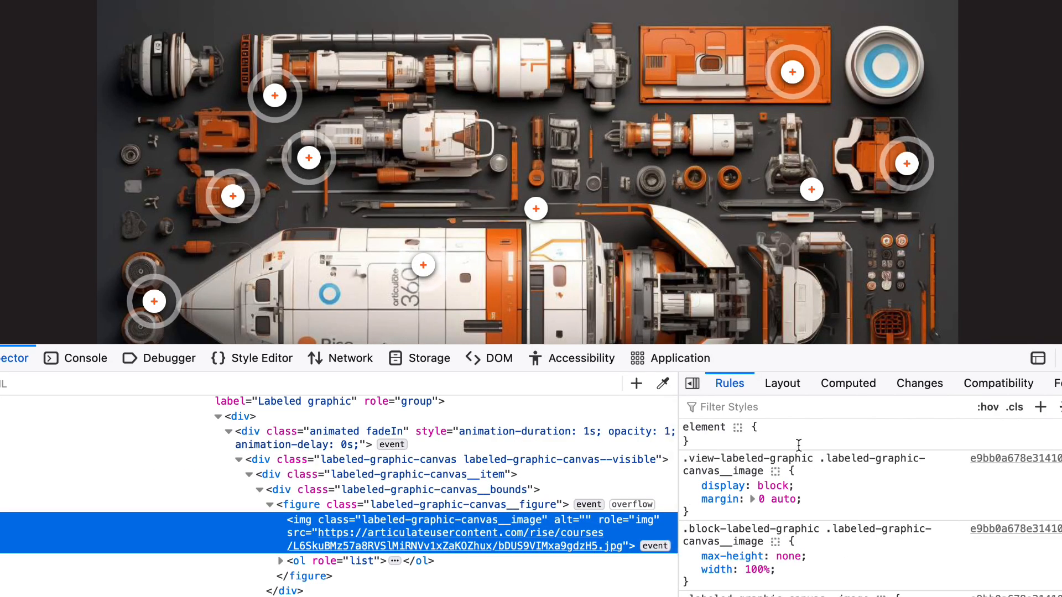
{"action": "left_click", "coordinate": [794, 433]}
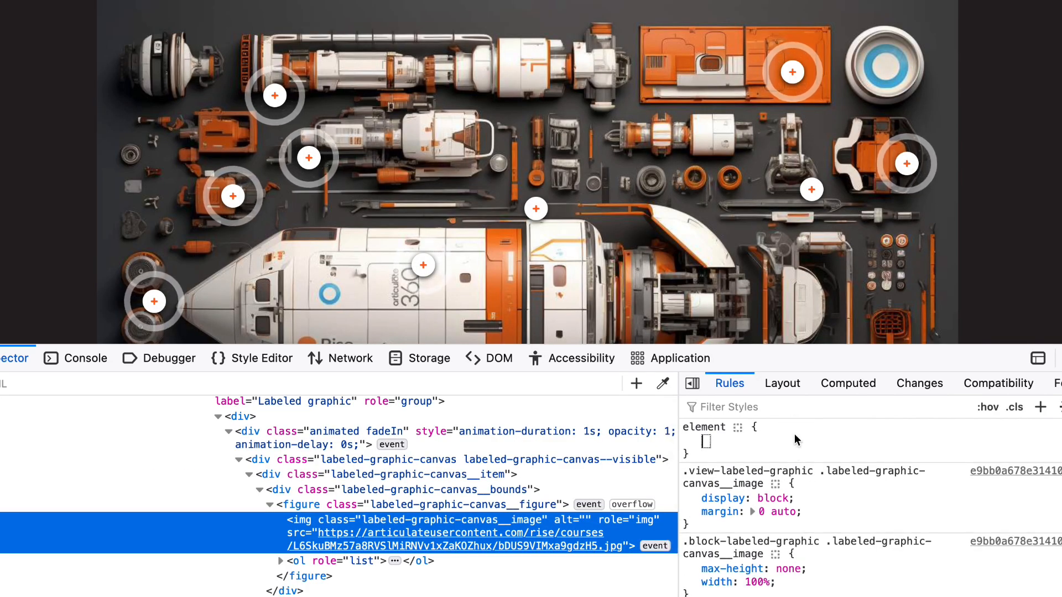
{"action": "type", "text": "visibility"}
{"action": "key", "text": "Tab"}
{"action": "type", "text": "h"}
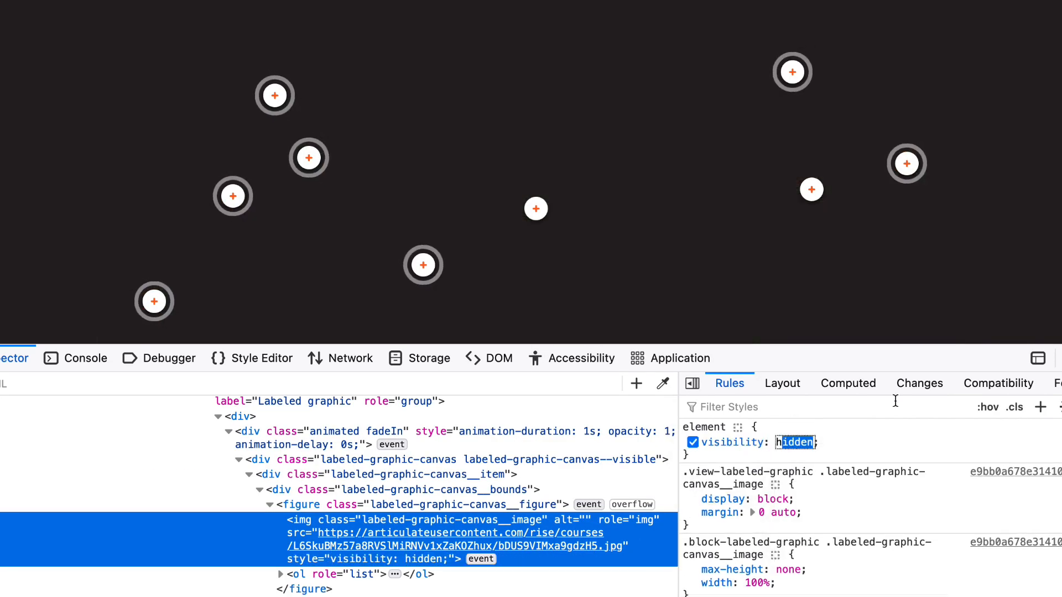
{"action": "key", "text": "F12"}
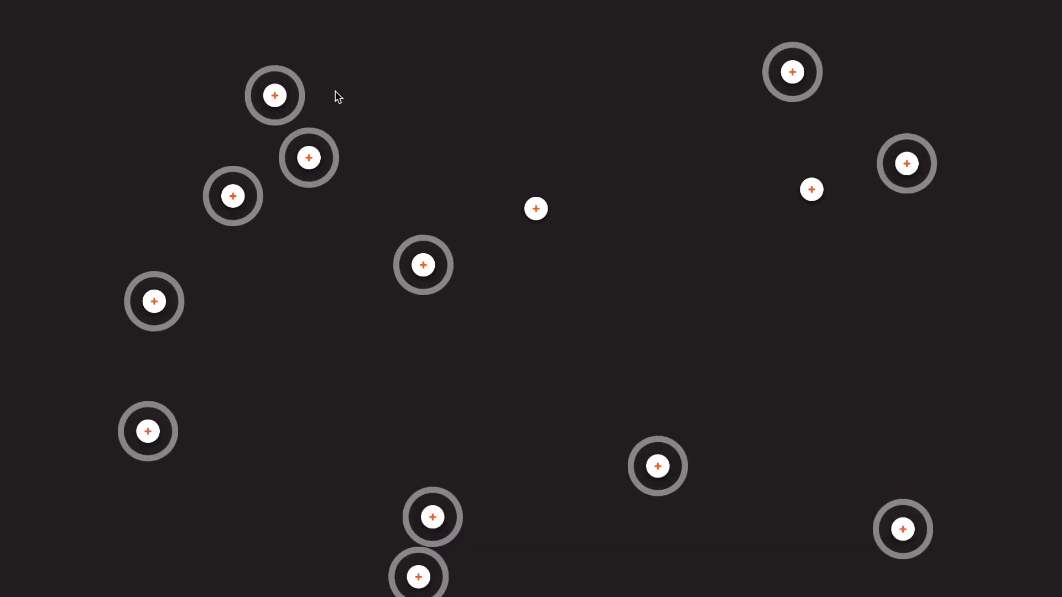
Examine the markers without the image and open and close the upper-left marker to compare its default and active states.
{"action": "scroll", "coordinate": [342, 127], "scroll_direction": "up", "scroll_amount": 1}
{"action": "scroll", "coordinate": [367, 114], "scroll_direction": "down", "scroll_amount": 2}
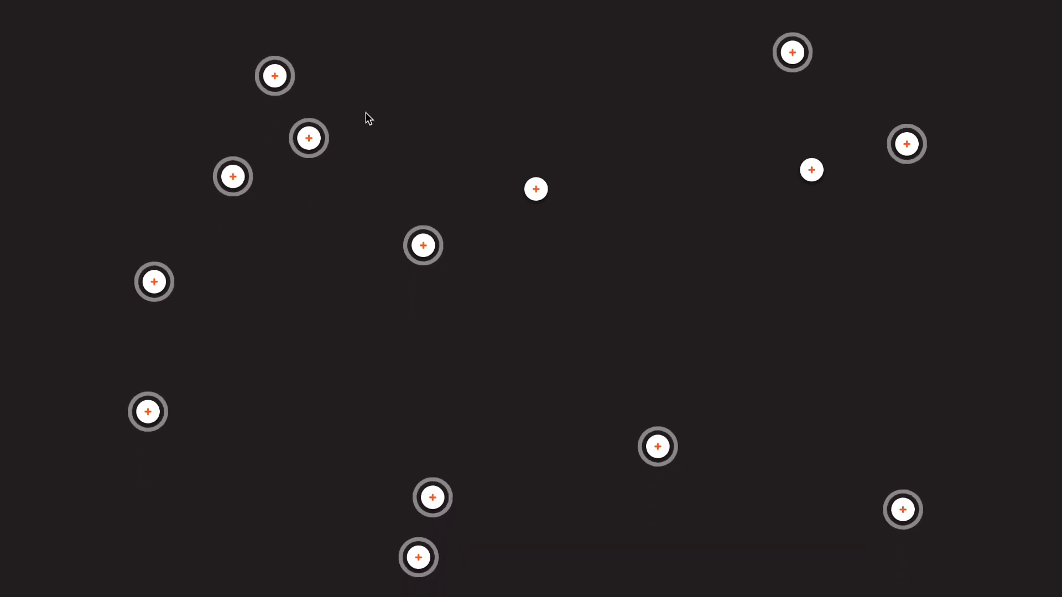
{"action": "left_click", "coordinate": [275, 75]}
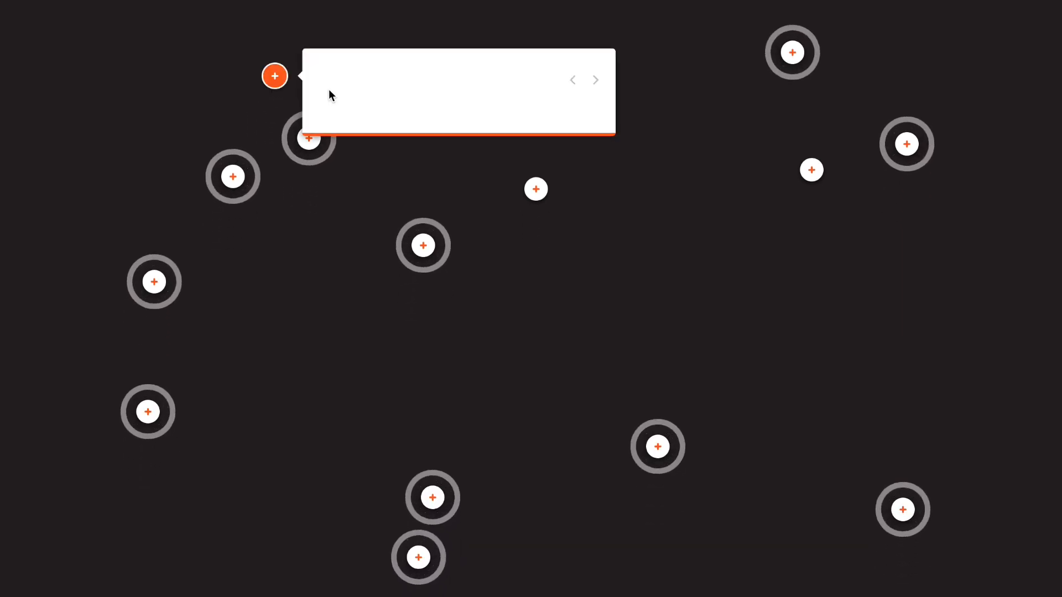
{"action": "left_click", "coordinate": [273, 77]}
{"action": "left_click", "coordinate": [150, 90]}
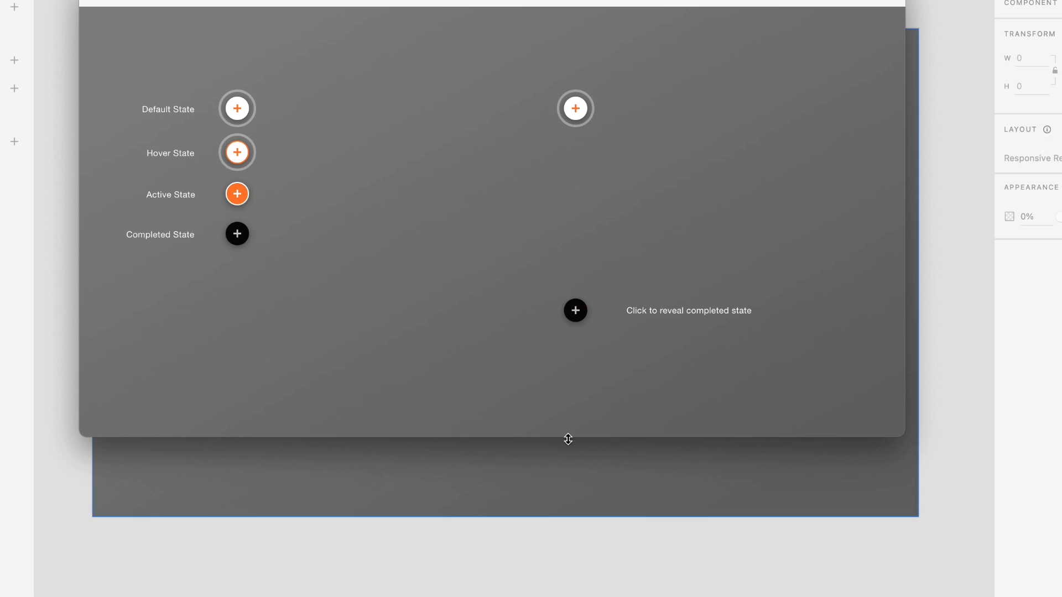
Return to Adobe XD, close the prototype preview, and raise the background rectangle's opacity to darken the backdrop behind the markers.
{"action": "left_click", "coordinate": [95, 3]}
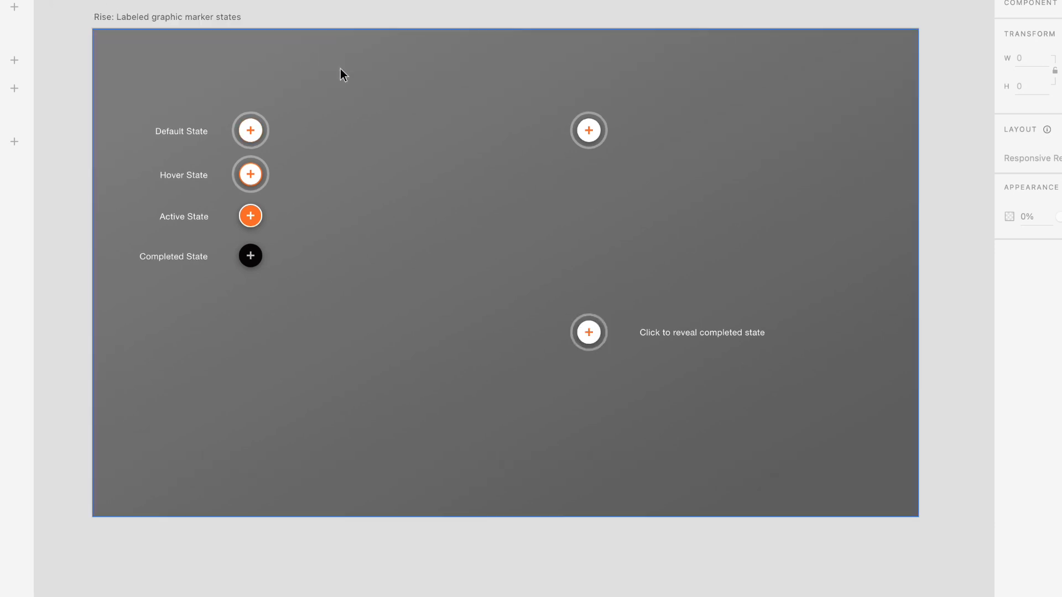
{"action": "left_click", "coordinate": [394, 112]}
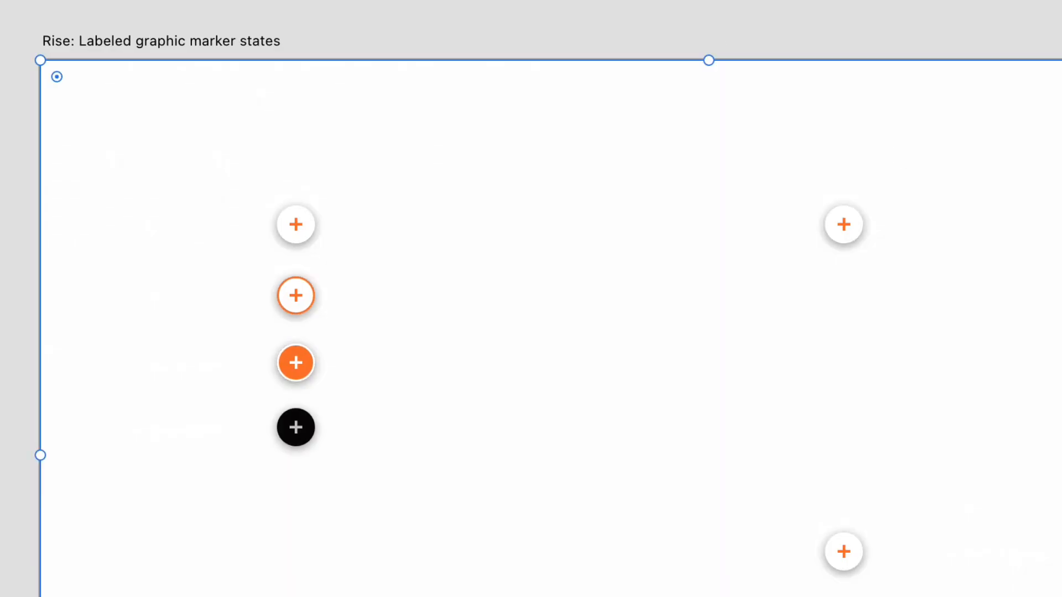
{"action": "left_click", "coordinate": [547, 5]}
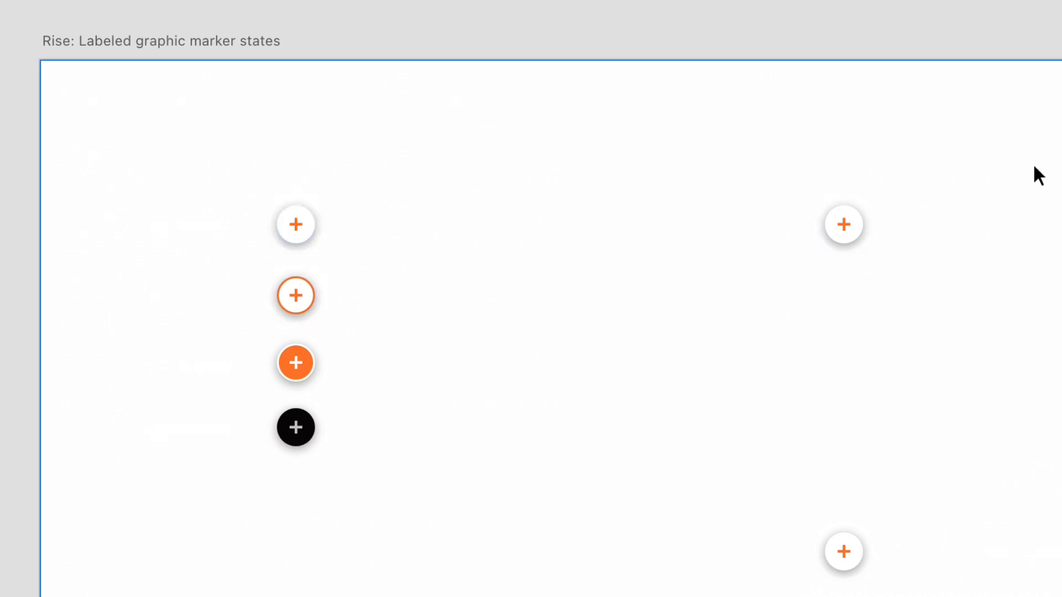
{"action": "left_click", "coordinate": [161, 40]}
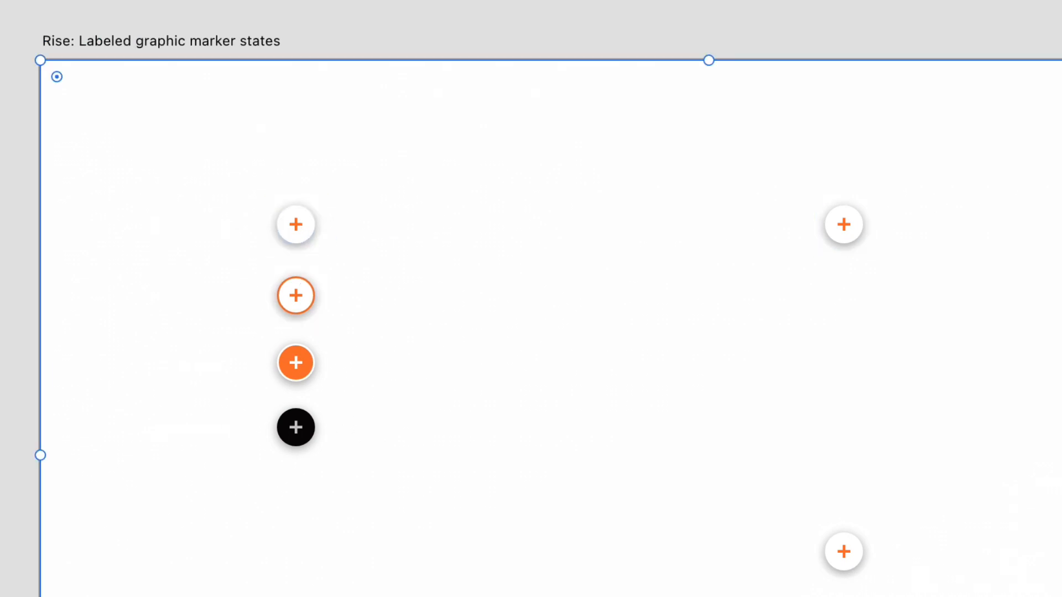
{"action": "left_click_drag", "start_coordinate": [966, 288], "coordinate": [1060, 303]}
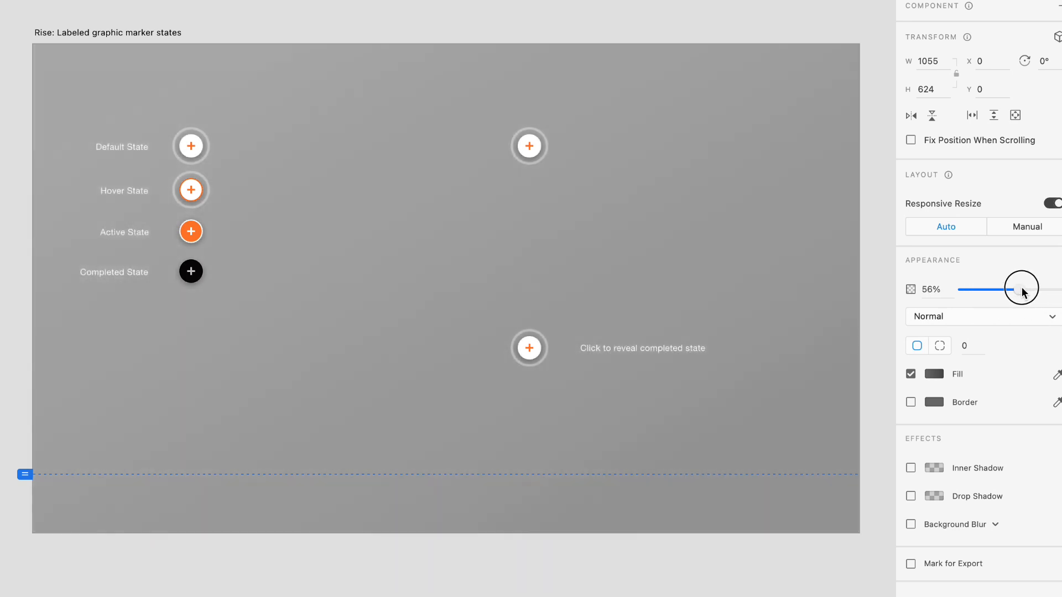
{"action": "left_click", "coordinate": [426, 1]}
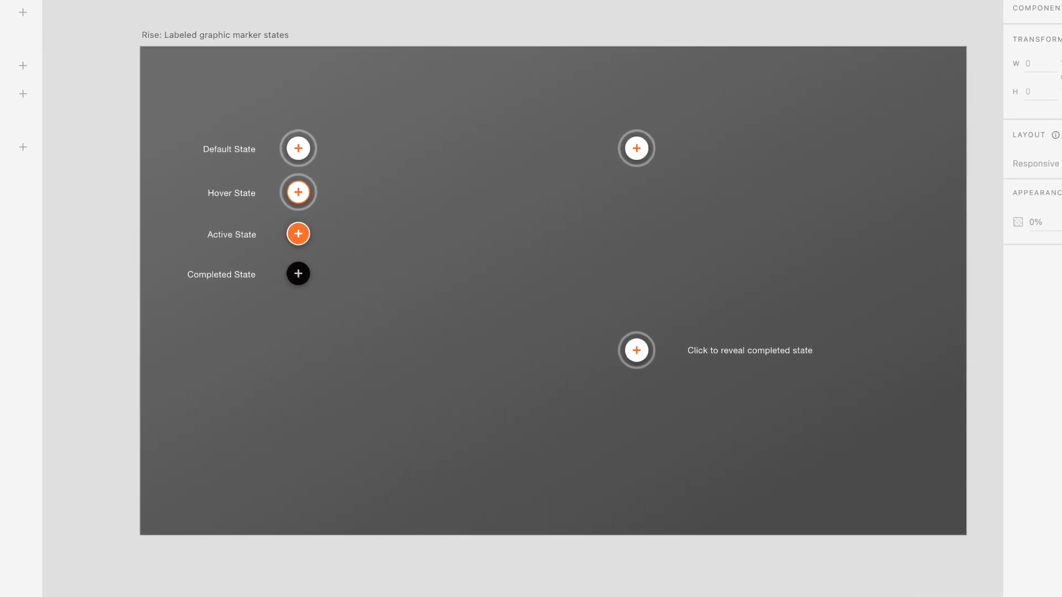
Edit the main component of the Default State marker and set its plus icon's fill to blue #2897DD.
{"action": "left_click", "coordinate": [303, 158]}
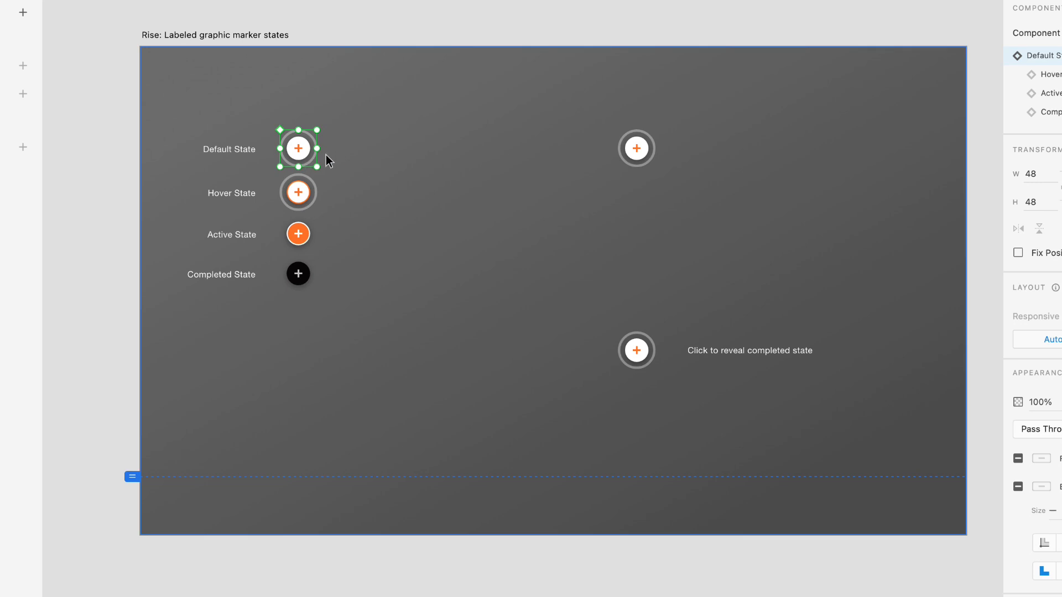
{"action": "right_click", "coordinate": [305, 152]}
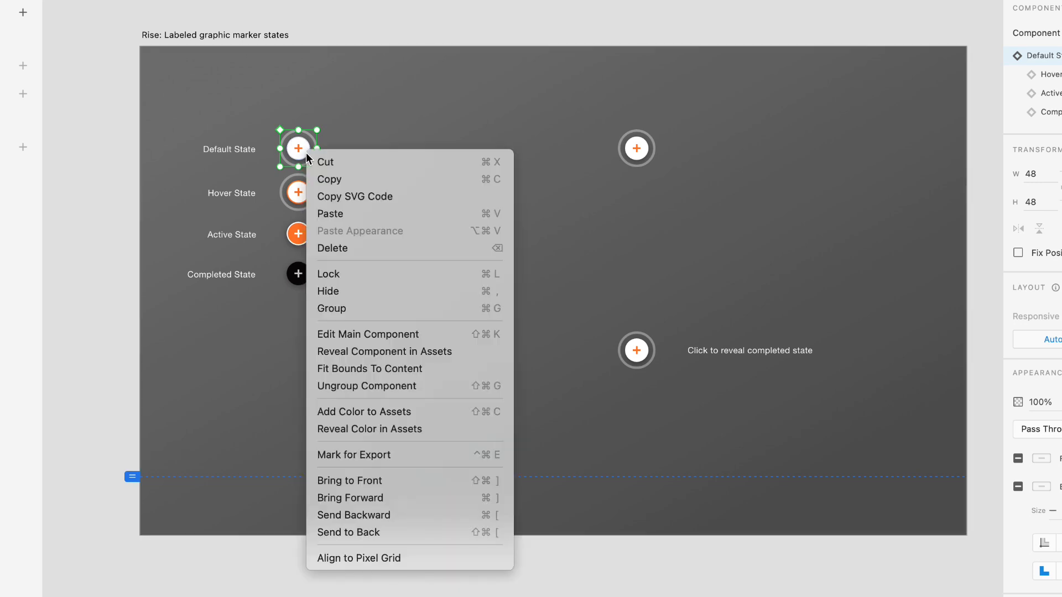
{"action": "left_click", "coordinate": [371, 334]}
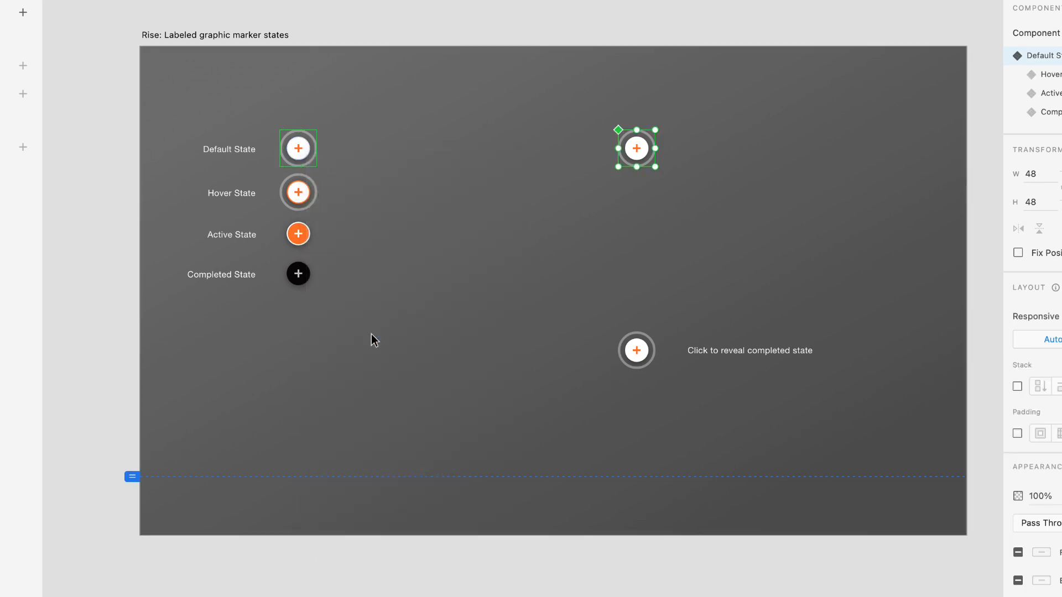
{"action": "double_click", "coordinate": [638, 157]}
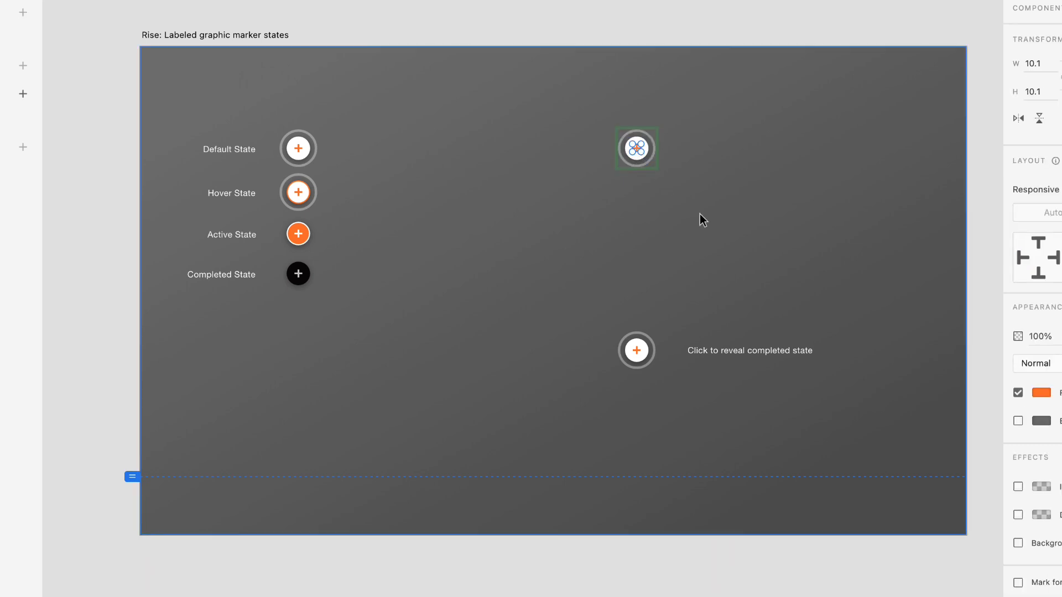
{"action": "left_click", "coordinate": [1041, 393]}
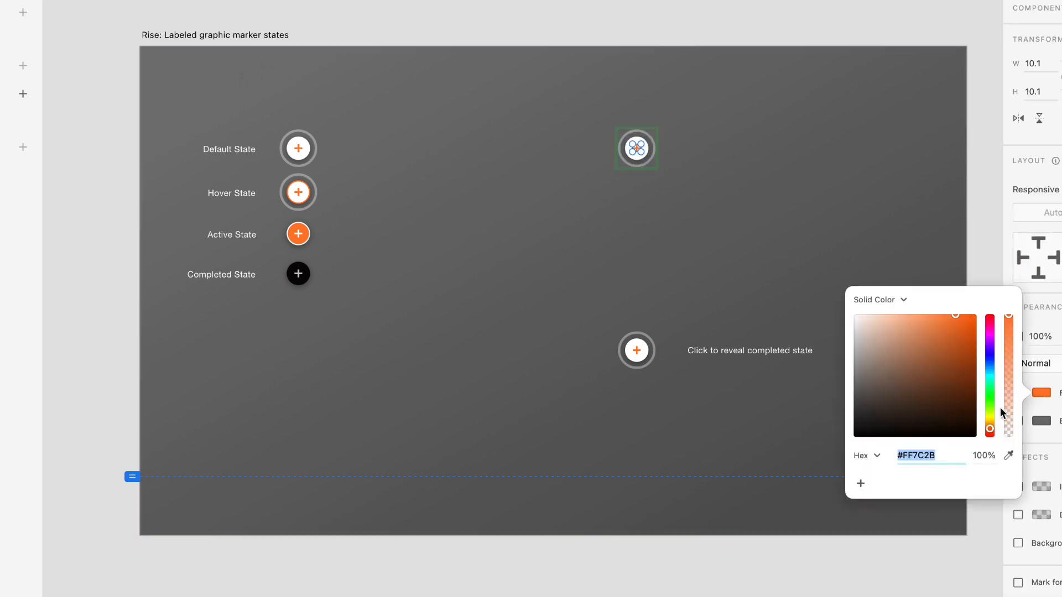
{"action": "left_click", "coordinate": [990, 368]}
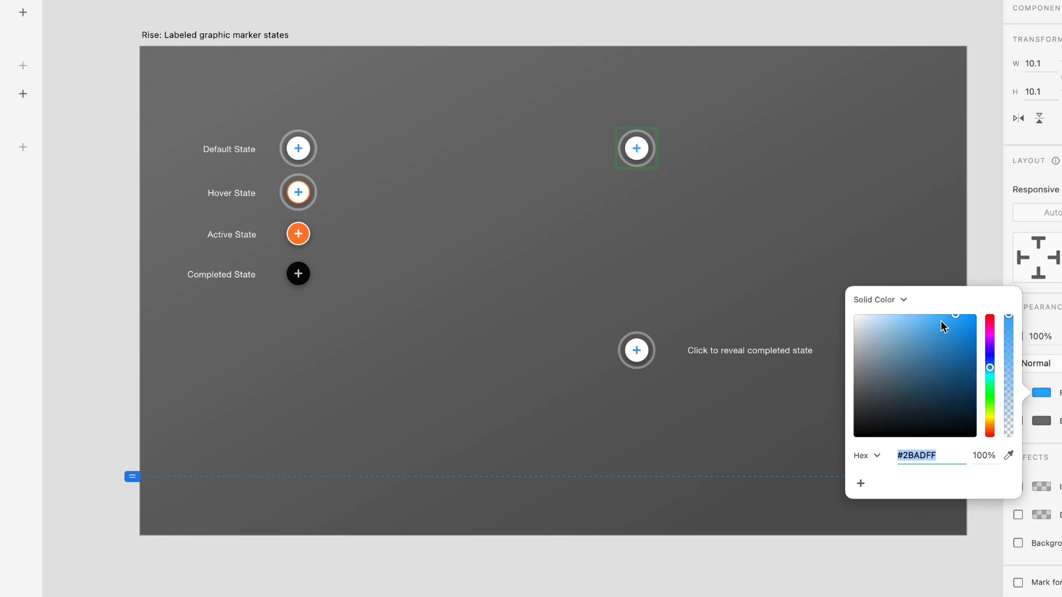
{"action": "mouse_move", "coordinate": [941, 325]}
{"action": "left_mouse_down"}
{"action": "mouse_move", "coordinate": [912, 304]}
{"action": "mouse_move", "coordinate": [960, 316]}
{"action": "mouse_move", "coordinate": [964, 304]}
{"action": "mouse_move", "coordinate": [984, 340]}
{"action": "mouse_move", "coordinate": [955, 334]}
{"action": "left_mouse_up"}
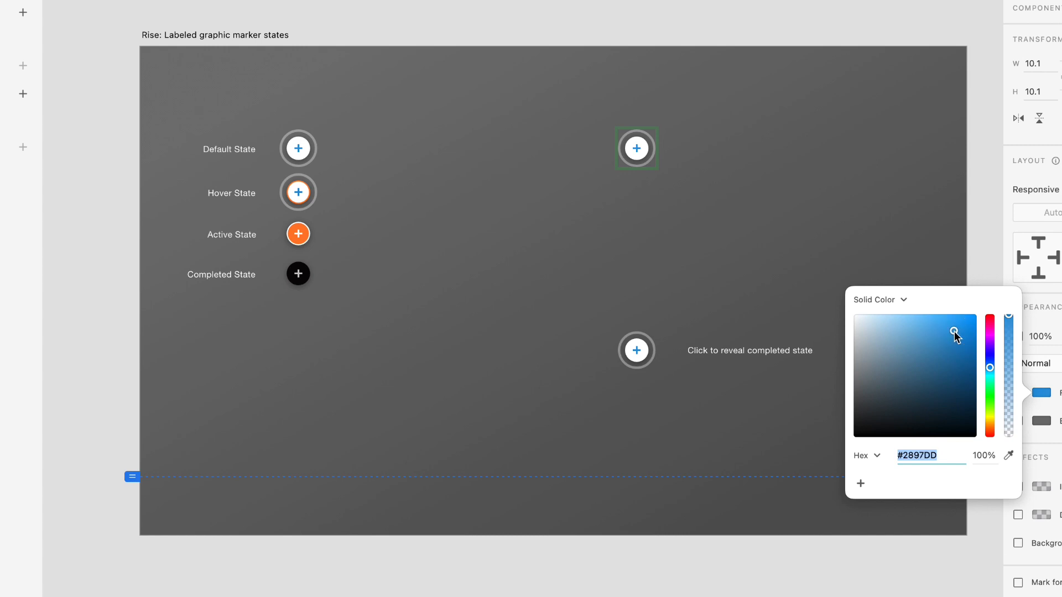
Try light grey #D9D2D2 and white #FFFFFF as the fill of the main component's circle.
{"action": "left_click", "coordinate": [637, 159]}
{"action": "left_click", "coordinate": [1042, 393]}
{"action": "left_click", "coordinate": [858, 332]}
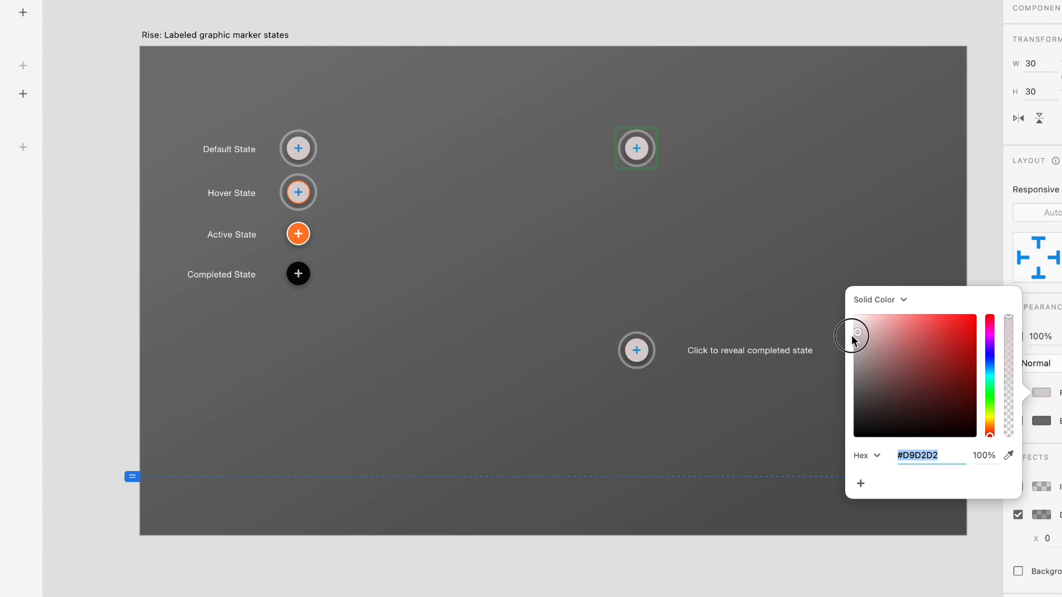
{"action": "mouse_move", "coordinate": [853, 337]}
{"action": "left_mouse_down"}
{"action": "mouse_move", "coordinate": [838, 435]}
{"action": "mouse_move", "coordinate": [861, 358]}
{"action": "mouse_move", "coordinate": [908, 339]}
{"action": "mouse_move", "coordinate": [953, 355]}
{"action": "mouse_move", "coordinate": [942, 315]}
{"action": "mouse_move", "coordinate": [818, 303]}
{"action": "left_mouse_up"}
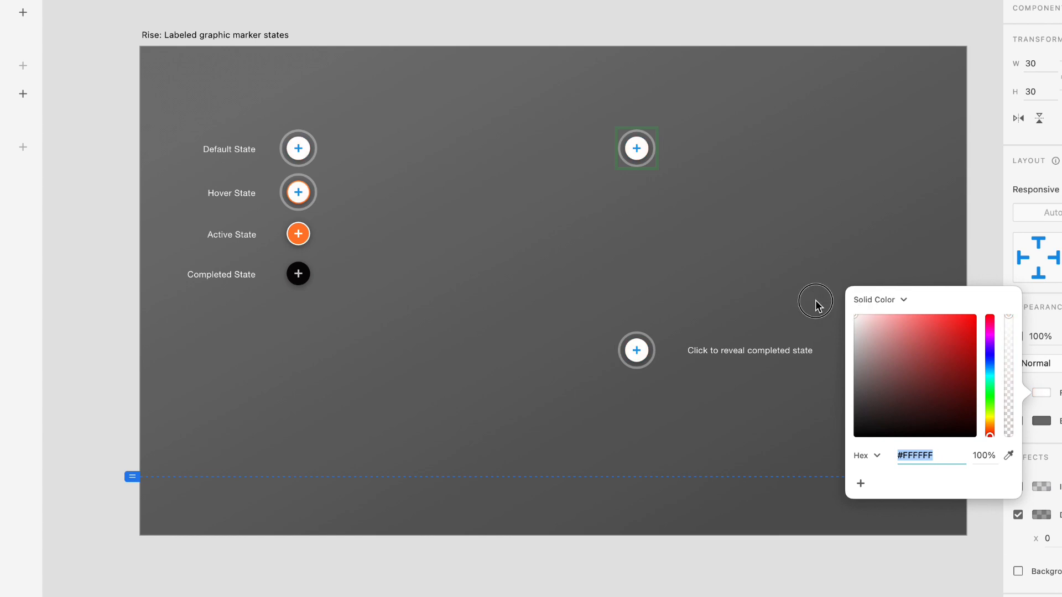
Undo the last fill changes on the main component's circle and plus icon.
{"action": "left_click", "coordinate": [742, 33]}
{"action": "key", "text": "super+z"}
{"action": "key", "text": "super+z"}
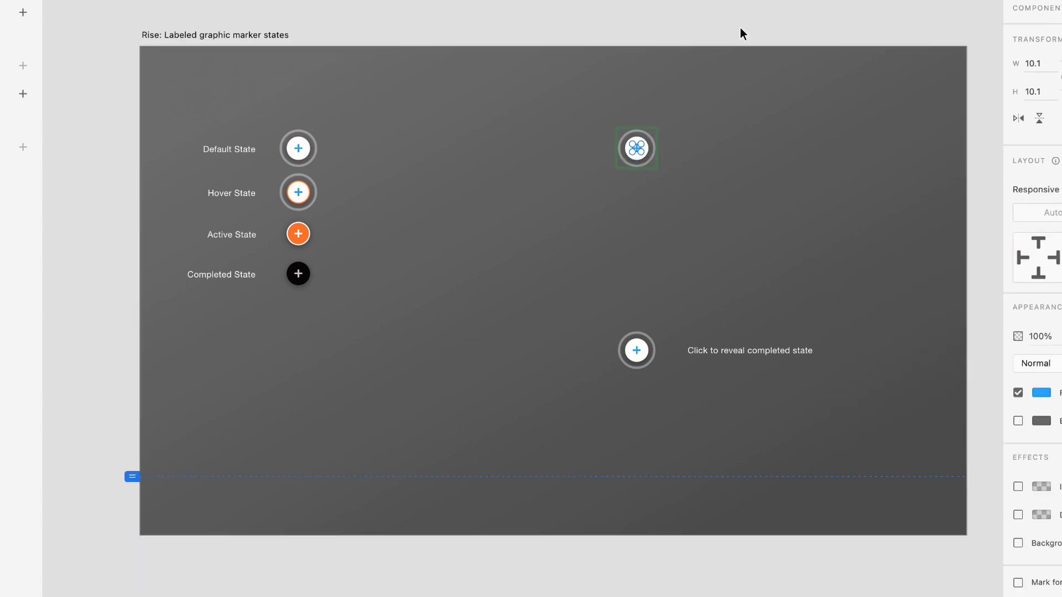
Undo one more edit on the marker's main component.
{"action": "key", "text": "super+z"}
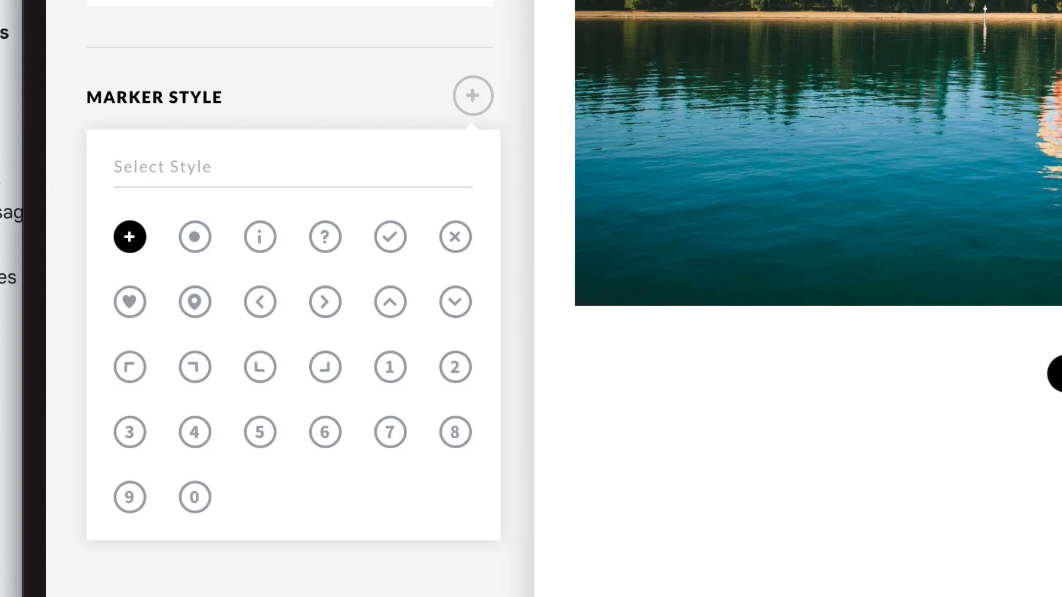
In the Rise labeled graphic editor, try the question mark, 1 and 0 icons as the item's marker style.
{"action": "left_click", "coordinate": [335, 260]}
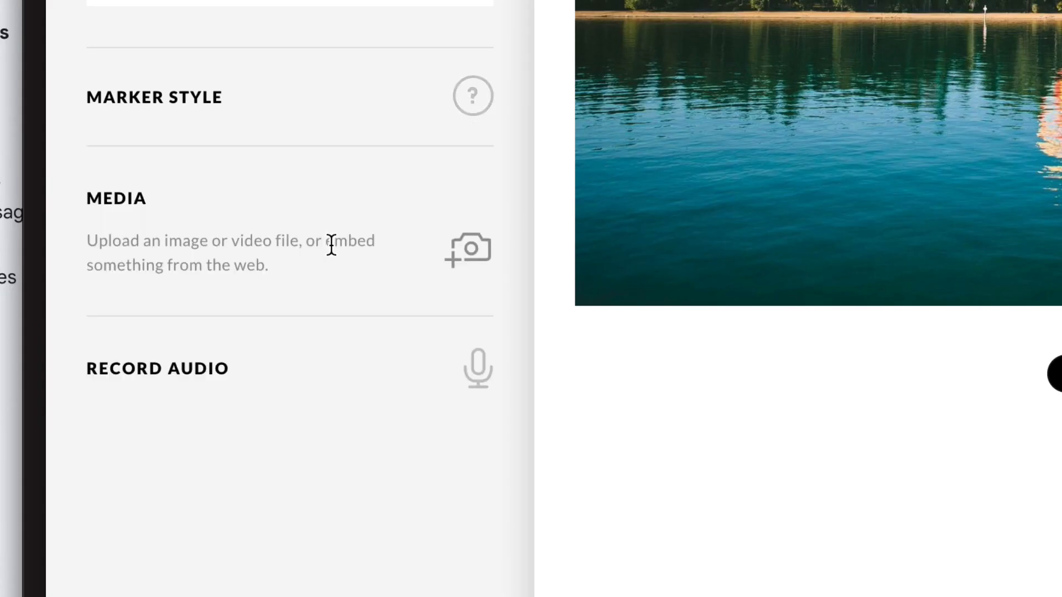
{"action": "left_click", "coordinate": [469, 101]}
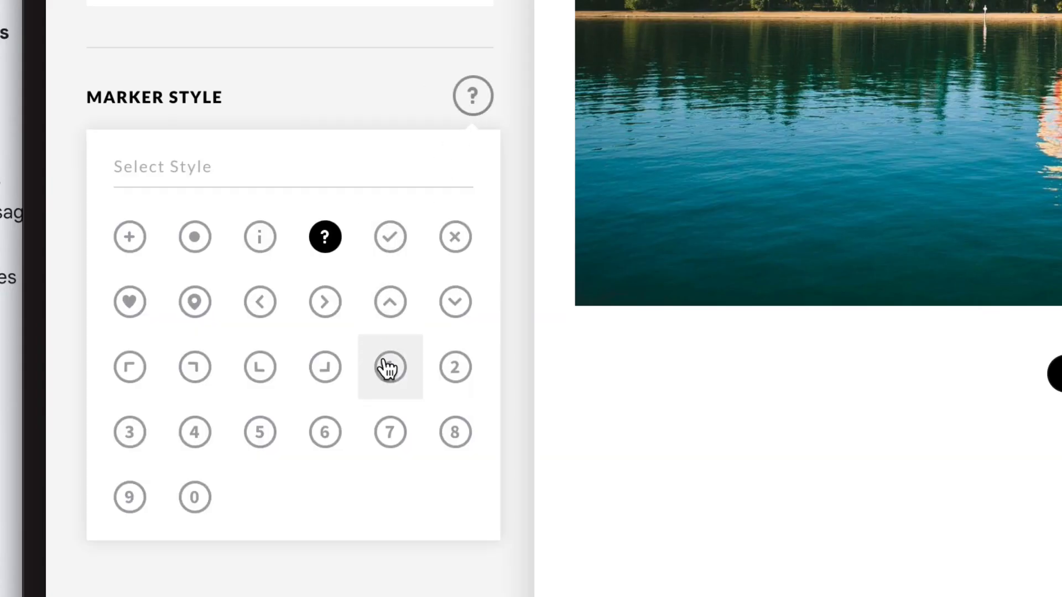
{"action": "left_click", "coordinate": [386, 367]}
{"action": "left_click", "coordinate": [476, 98]}
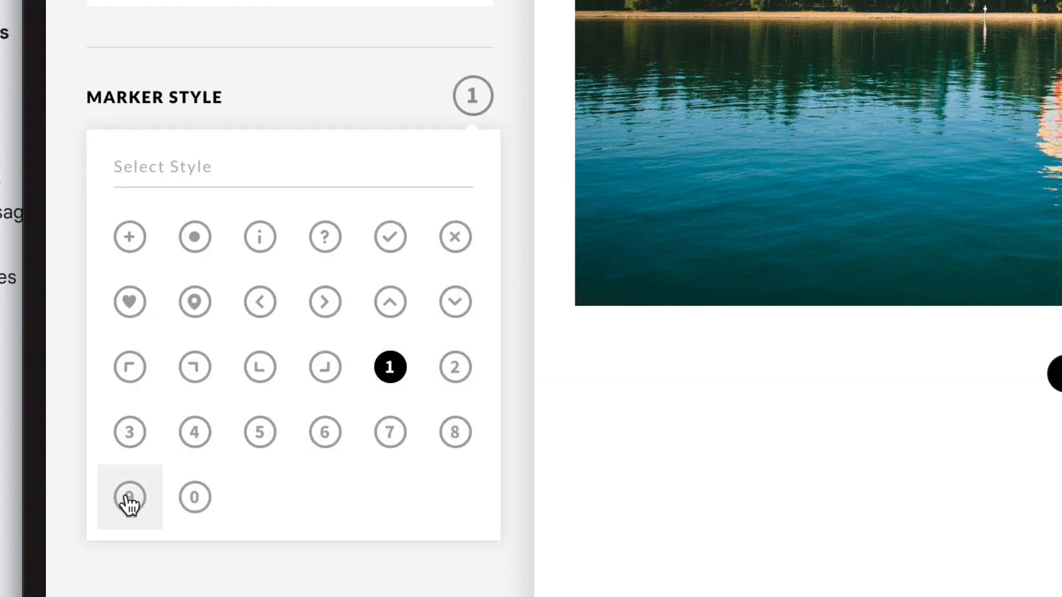
{"action": "left_click", "coordinate": [207, 500]}
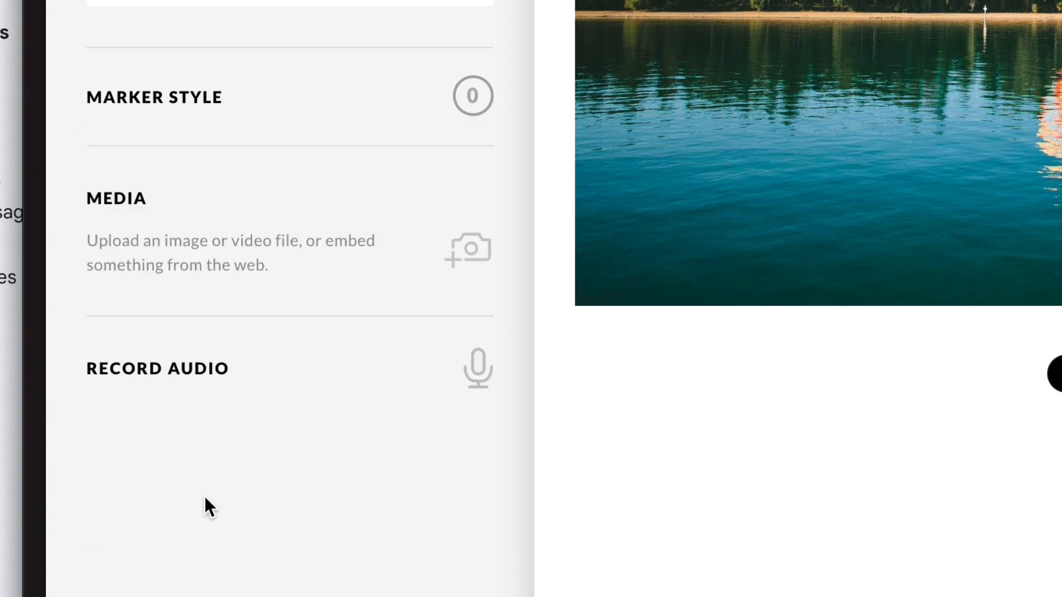
Set the labeled graphic item's marker style to the location pin icon.
{"action": "left_click", "coordinate": [473, 96]}
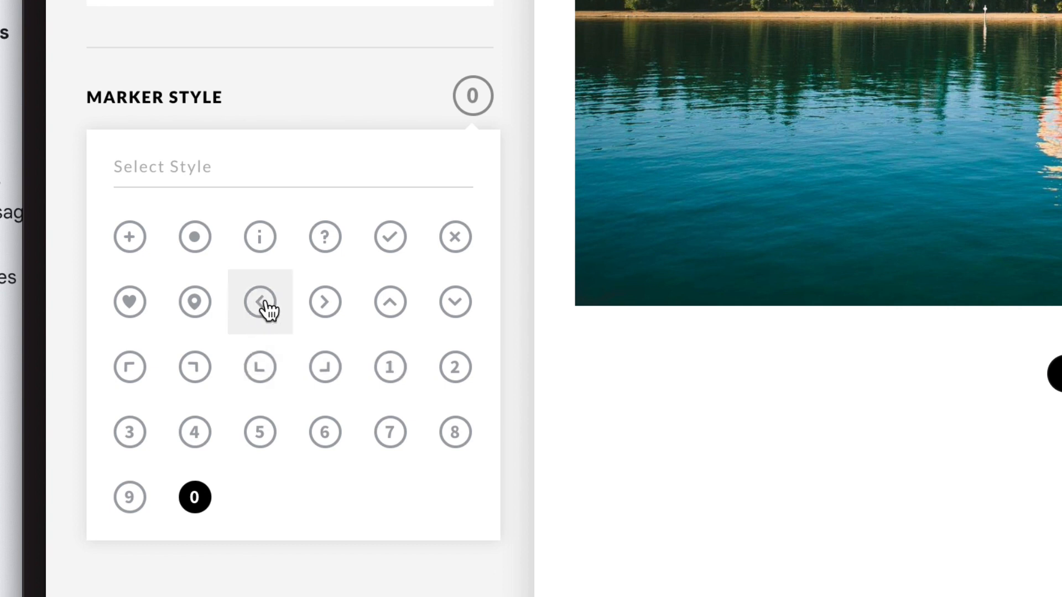
{"action": "left_click", "coordinate": [196, 302]}
{"action": "left_click", "coordinate": [474, 98]}
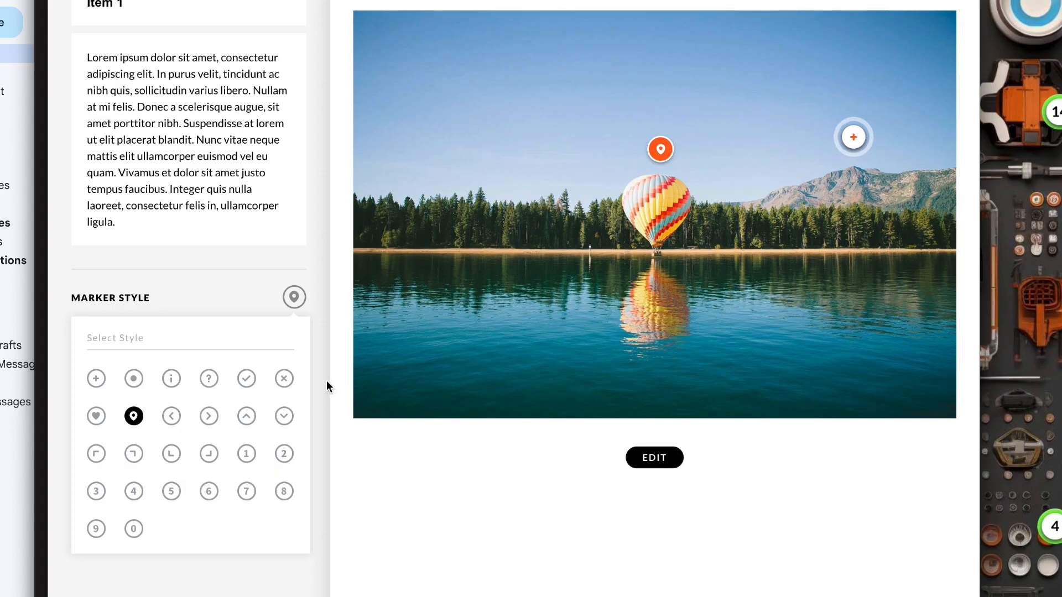
{"action": "left_click", "coordinate": [477, 99]}
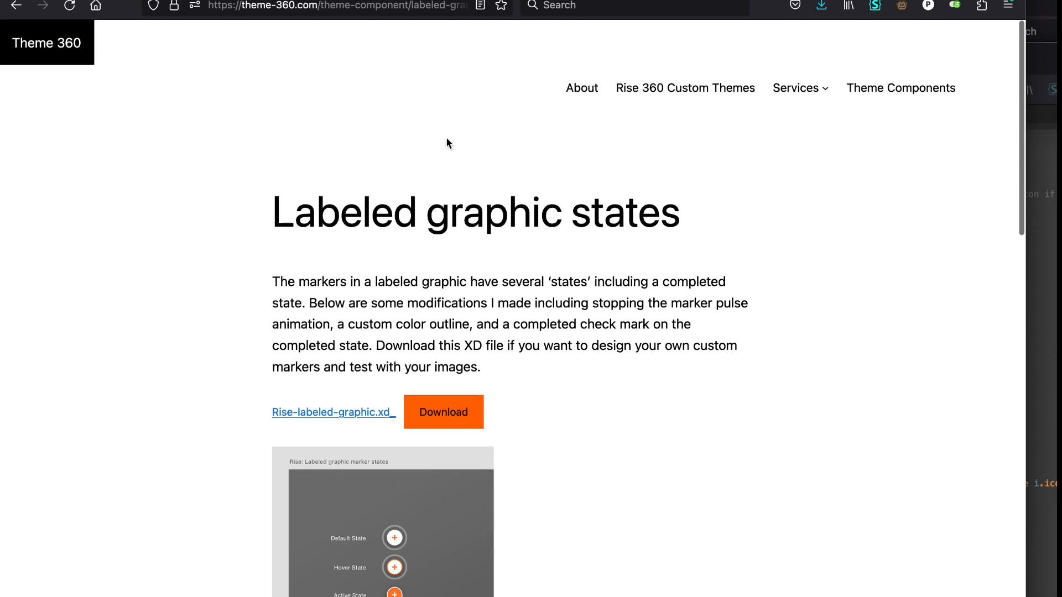
Look over the Theme 360 page on labeled graphic states, including the XD file link, the state preview and the CSS.
{"action": "scroll", "coordinate": [675, 332], "scroll_direction": "down", "scroll_amount": 4}
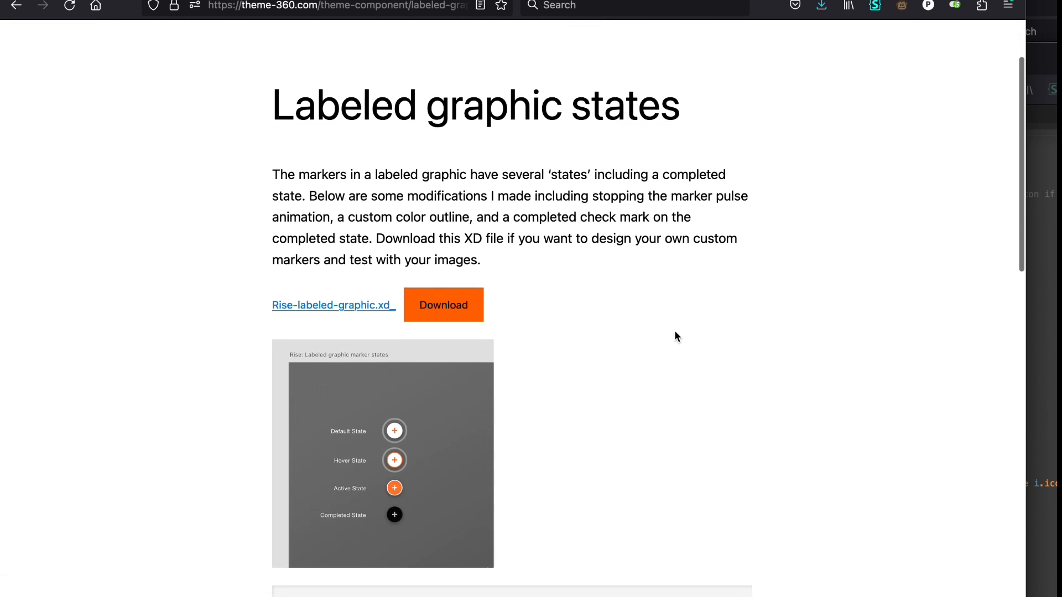
{"action": "scroll", "coordinate": [675, 336], "scroll_direction": "down", "scroll_amount": 5}
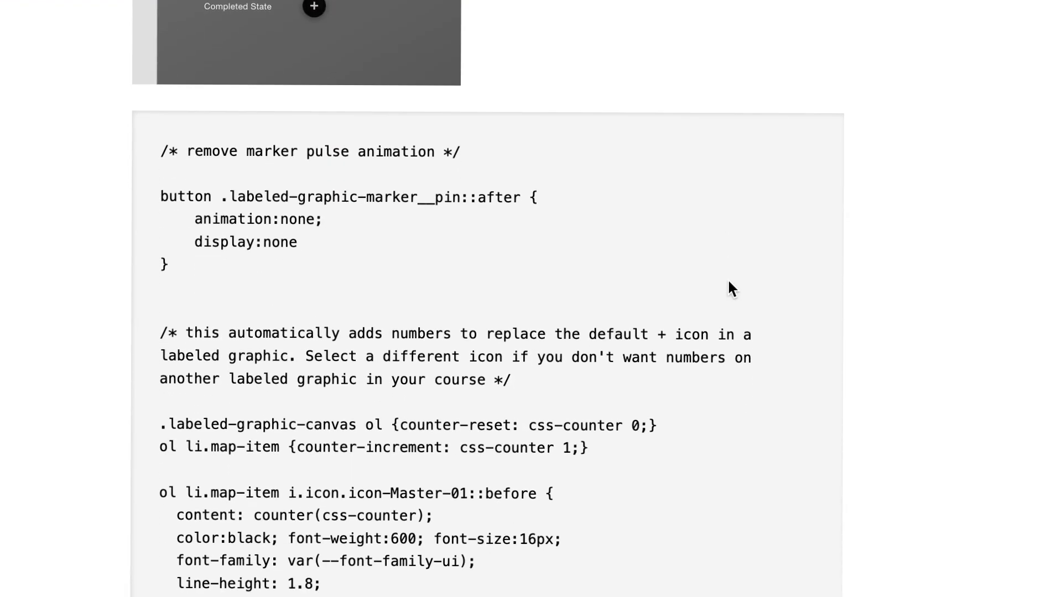
{"action": "scroll", "coordinate": [729, 283], "scroll_direction": "up", "scroll_amount": 4}
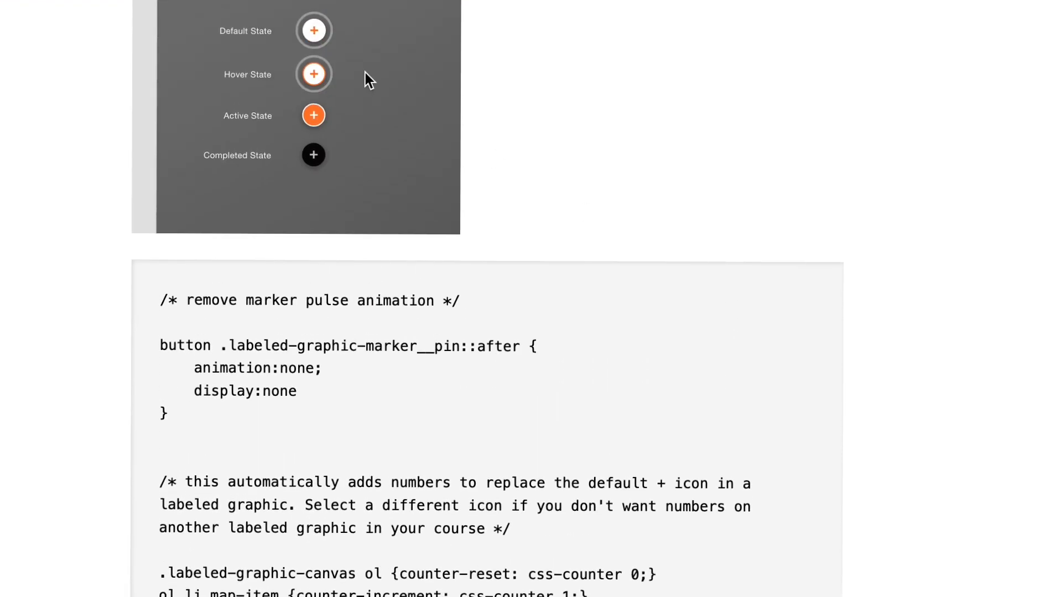
{"action": "scroll", "coordinate": [354, 66], "scroll_direction": "up", "scroll_amount": 3}
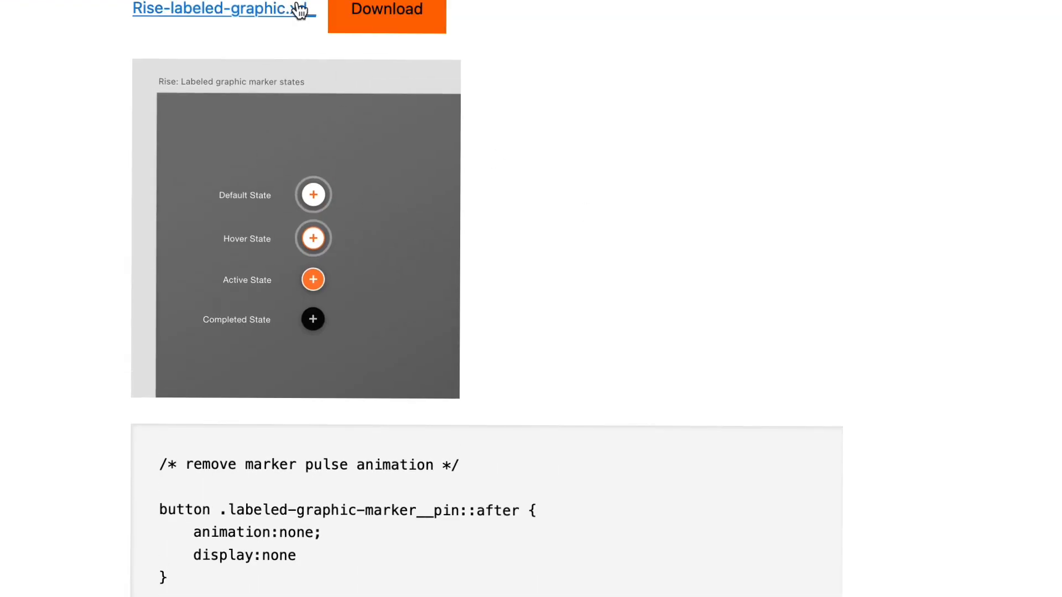
{"action": "scroll", "coordinate": [683, 434], "scroll_direction": "down", "scroll_amount": 8}
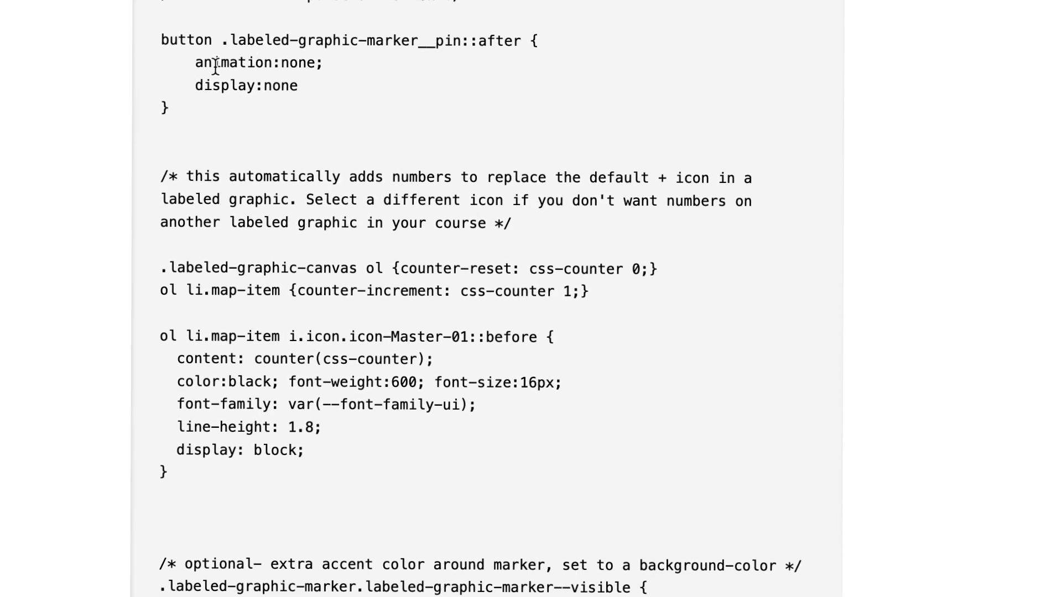
Highlight the CSS rule that removes the marker pulse animation and read the comment about automatic numbers.
{"action": "left_click_drag", "start_coordinate": [185, 109], "coordinate": [131, 41]}
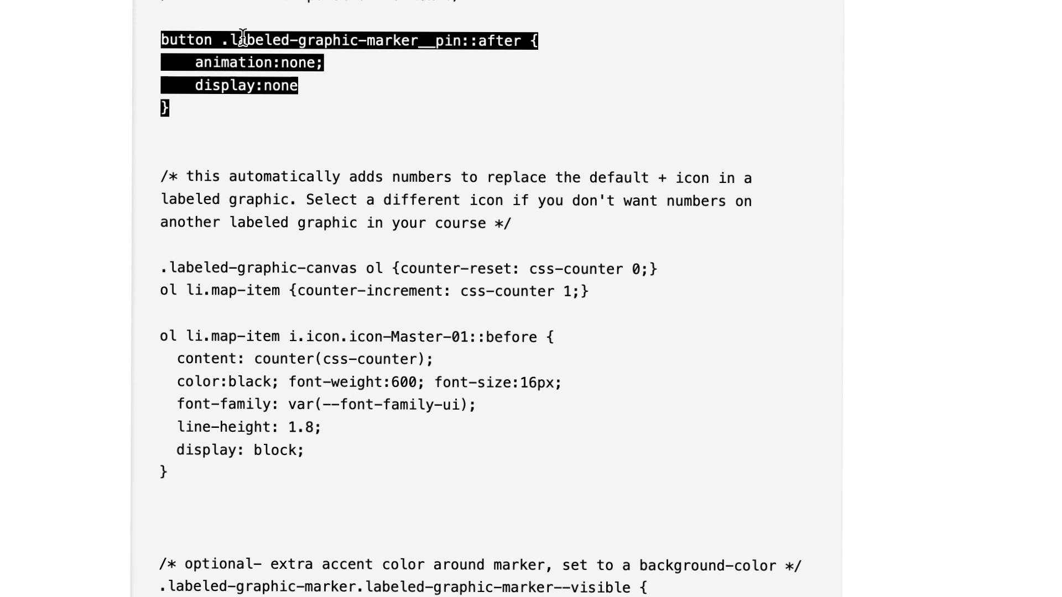
{"action": "left_click", "coordinate": [260, 214]}
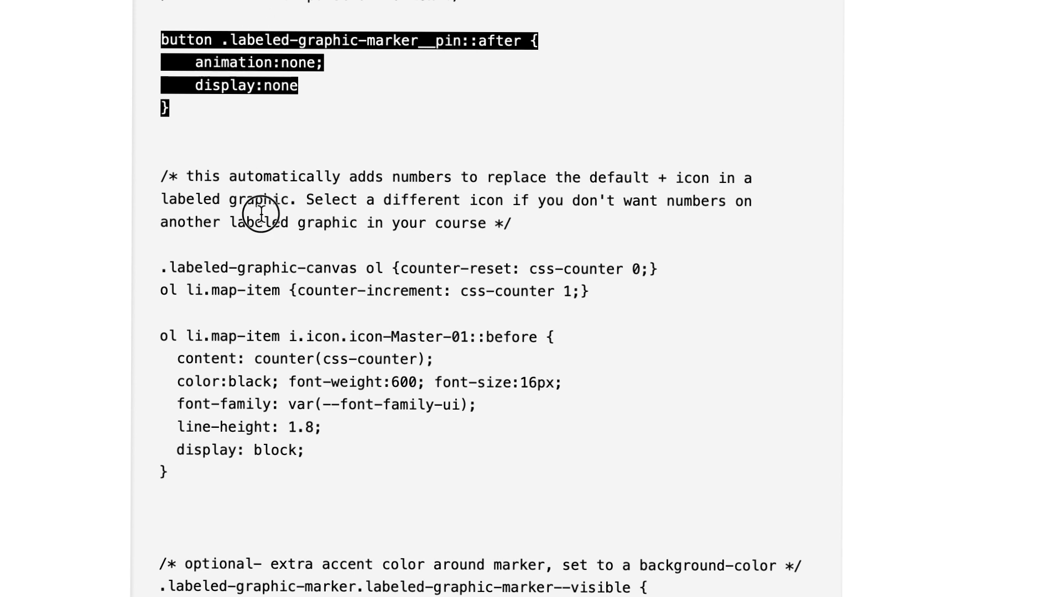
{"action": "left_click", "coordinate": [159, 174]}
{"action": "left_click", "coordinate": [494, 164]}
{"action": "left_click_drag", "start_coordinate": [494, 164], "coordinate": [539, 173]}
{"action": "left_click", "coordinate": [534, 173]}
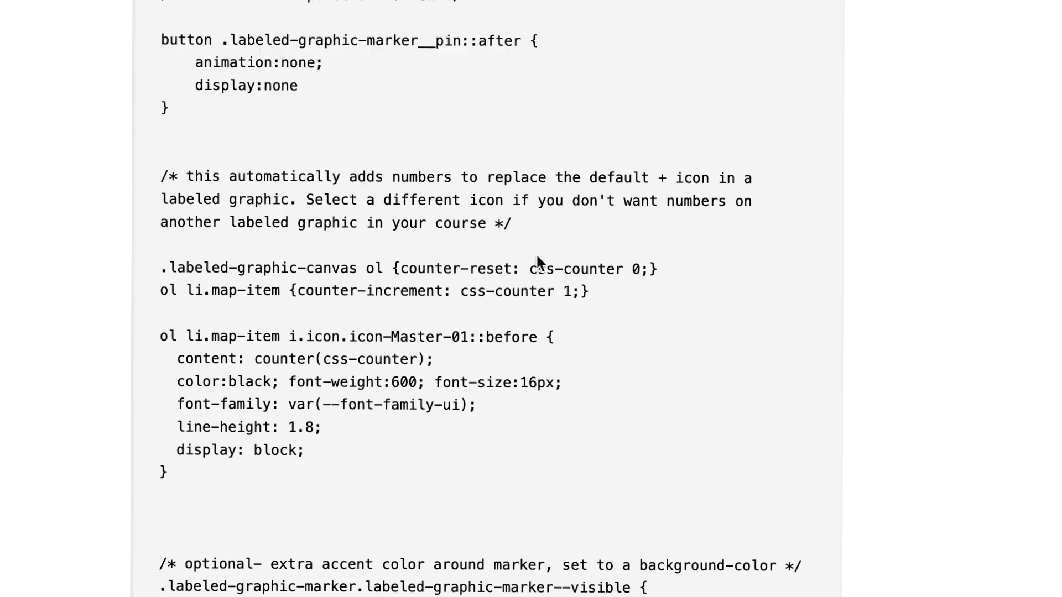
{"action": "left_click", "coordinate": [655, 176]}
Highlight the CSS counter rules that replace the default plus icon with automatic numbers.
{"action": "scroll", "coordinate": [400, 249], "scroll_direction": "down", "scroll_amount": 1}
{"action": "scroll", "coordinate": [399, 249], "scroll_direction": "down", "scroll_amount": 2}
{"action": "left_click_drag", "start_coordinate": [159, 169], "coordinate": [249, 403]}
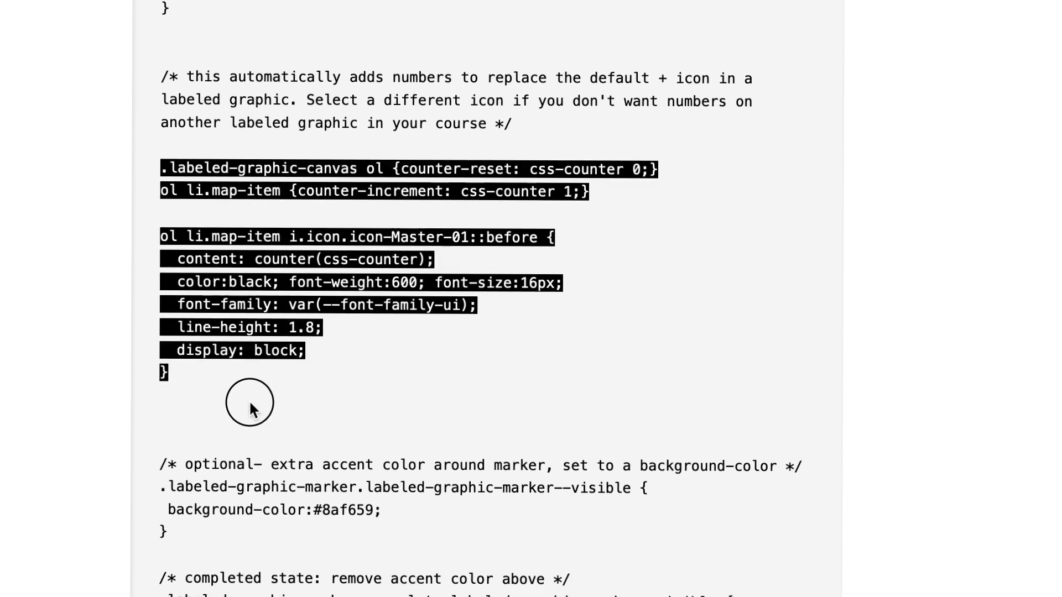
{"action": "left_click", "coordinate": [379, 332]}
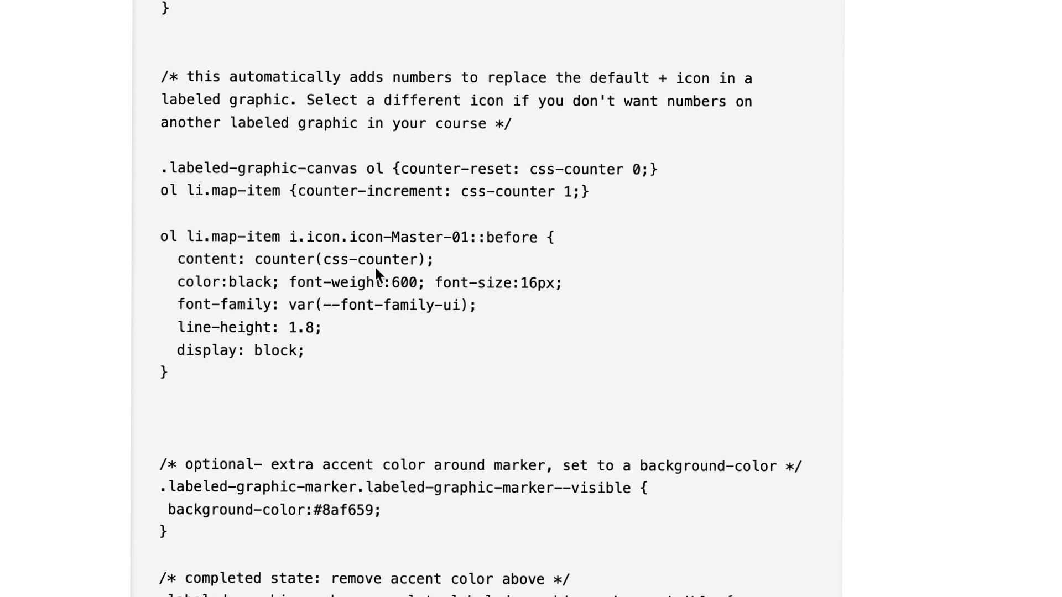
{"action": "double_click", "coordinate": [347, 193]}
{"action": "left_click", "coordinate": [384, 189]}
Examine the CSS for the accent colour around the marker and for the completed state's accent removal and checkmark.
{"action": "scroll", "coordinate": [245, 395], "scroll_direction": "down", "scroll_amount": 7}
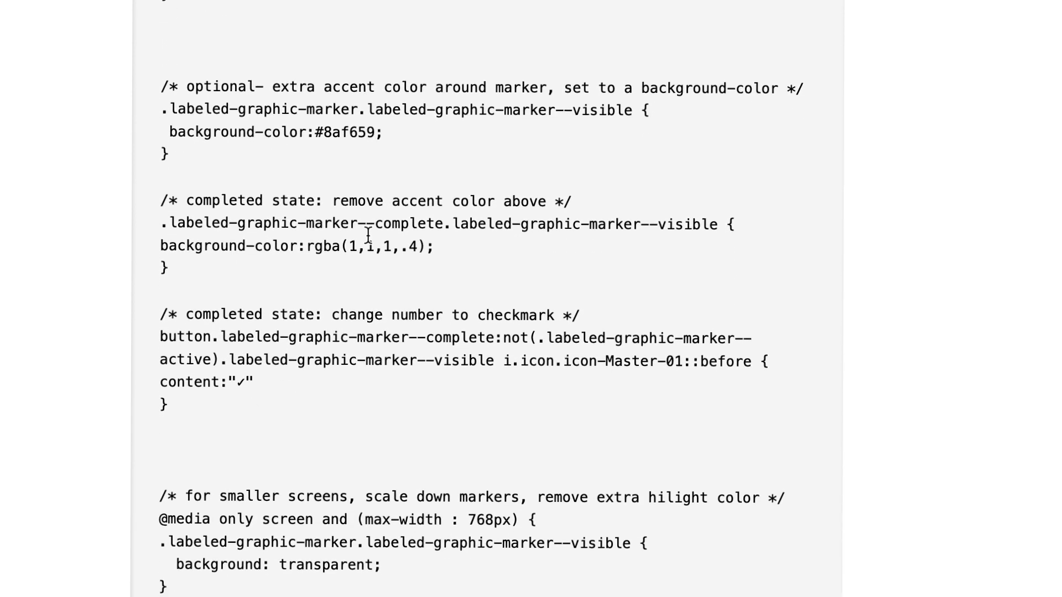
{"action": "double_click", "coordinate": [345, 132]}
{"action": "left_click", "coordinate": [415, 190]}
{"action": "left_click_drag", "start_coordinate": [213, 200], "coordinate": [304, 202]}
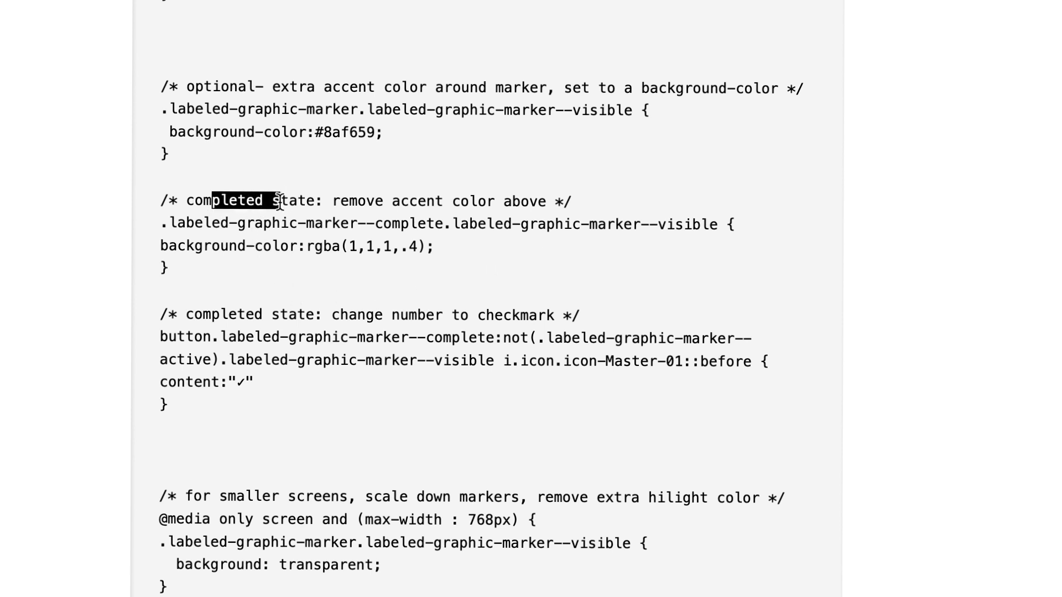
{"action": "left_click", "coordinate": [303, 202]}
{"action": "left_click_drag", "start_coordinate": [214, 312], "coordinate": [369, 326]}
{"action": "left_click", "coordinate": [370, 326]}
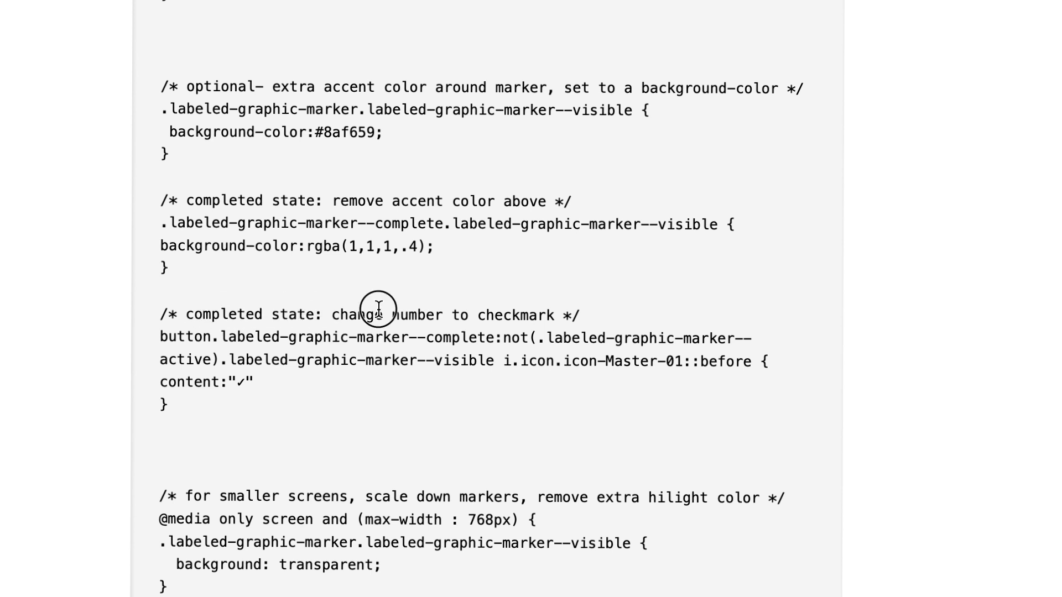
{"action": "left_click", "coordinate": [244, 382]}
Read the media query for smaller screens that scales down the markers and removes the extra highlight colour.
{"action": "scroll", "coordinate": [431, 500], "scroll_direction": "down", "scroll_amount": 3}
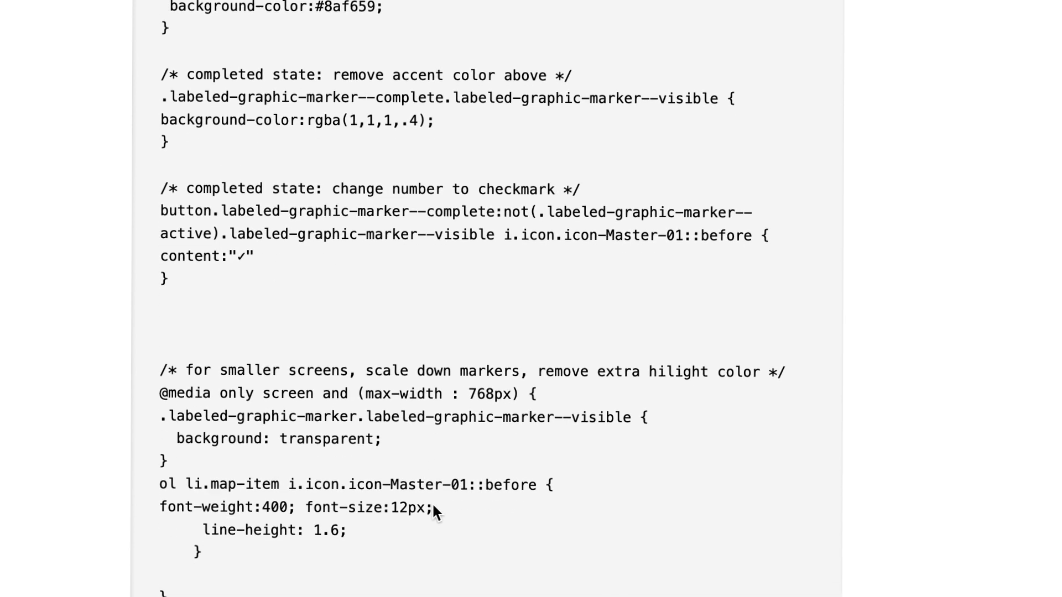
{"action": "left_click_drag", "start_coordinate": [160, 359], "coordinate": [218, 387]}
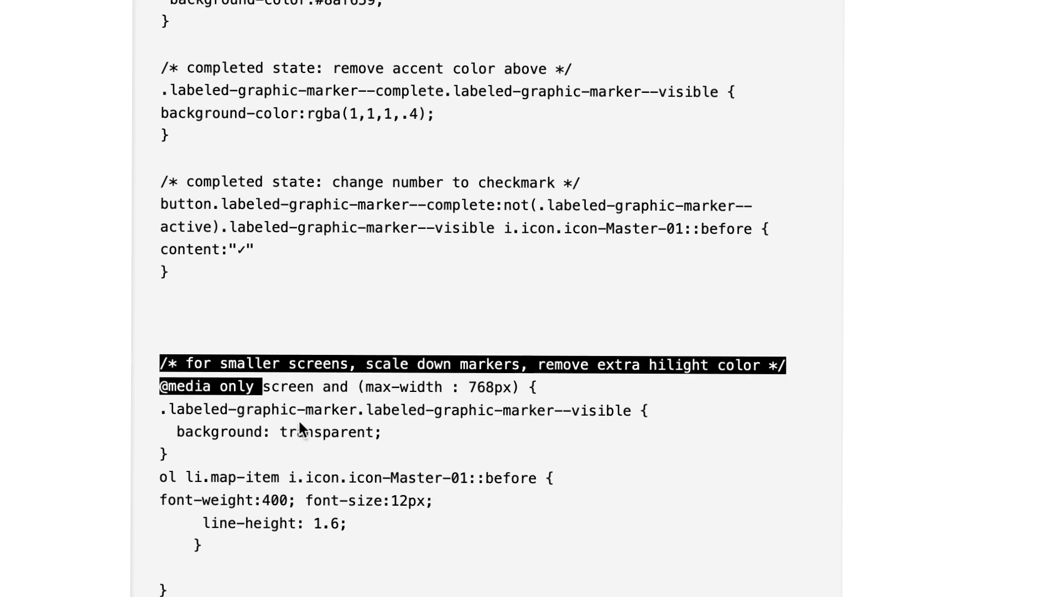
{"action": "left_click", "coordinate": [304, 430]}
Return to the page's introduction and the Rise-labeled-graphic.xd download.
{"action": "scroll", "coordinate": [434, 409], "scroll_direction": "up", "scroll_amount": 2}
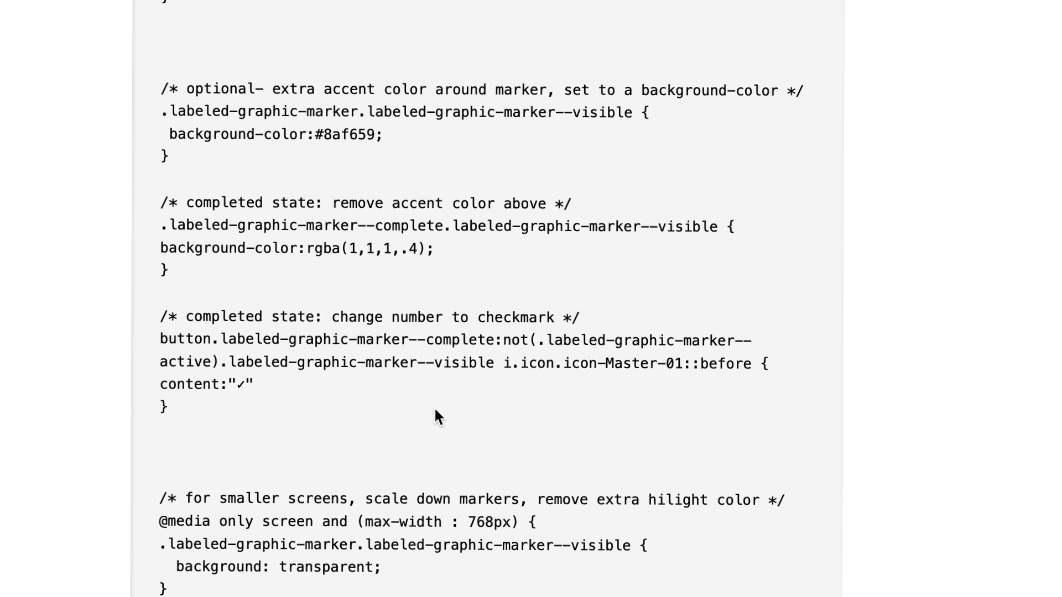
{"action": "scroll", "coordinate": [434, 407], "scroll_direction": "up", "scroll_amount": 8}
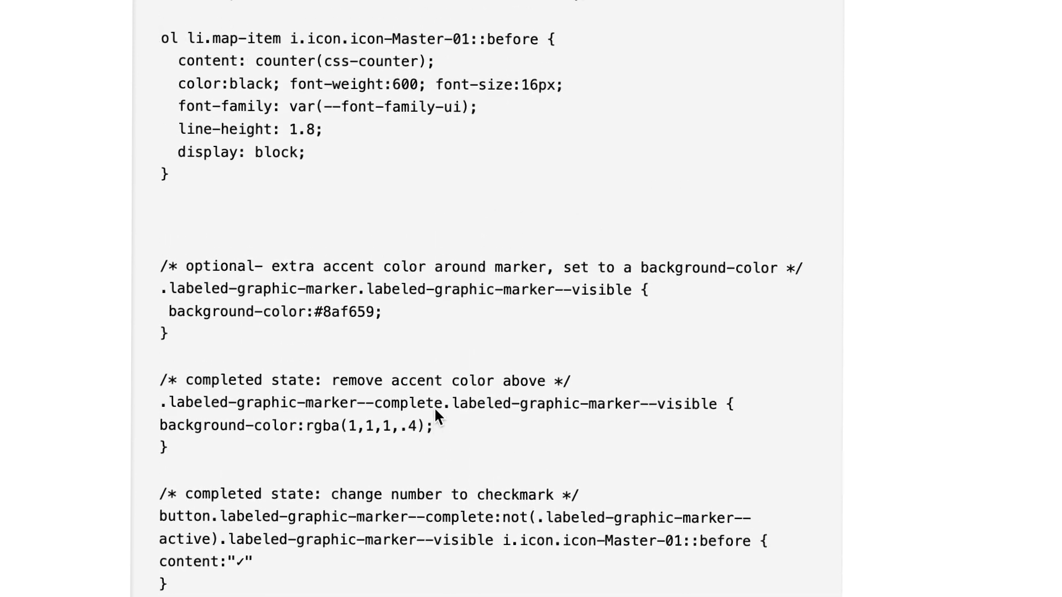
{"action": "scroll", "coordinate": [433, 408], "scroll_direction": "up", "scroll_amount": 13}
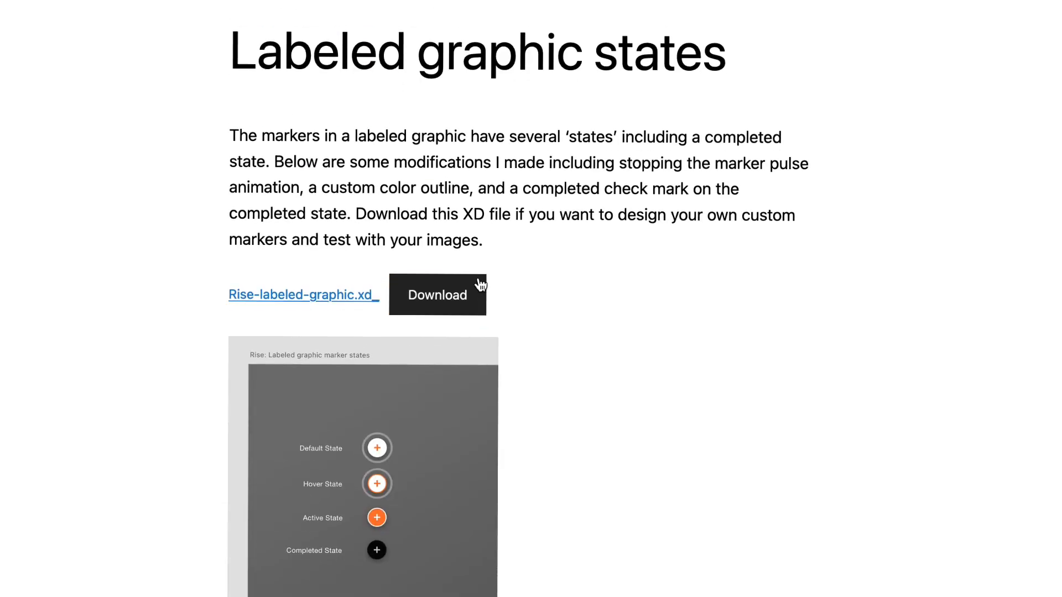
{"action": "scroll", "coordinate": [434, 408], "scroll_direction": "down", "scroll_amount": 1}
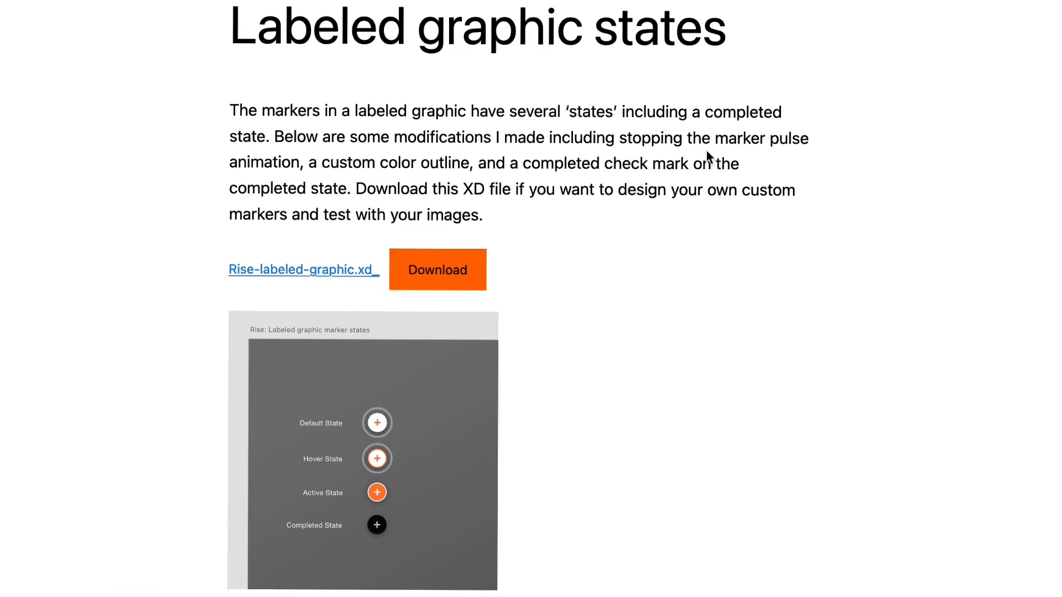